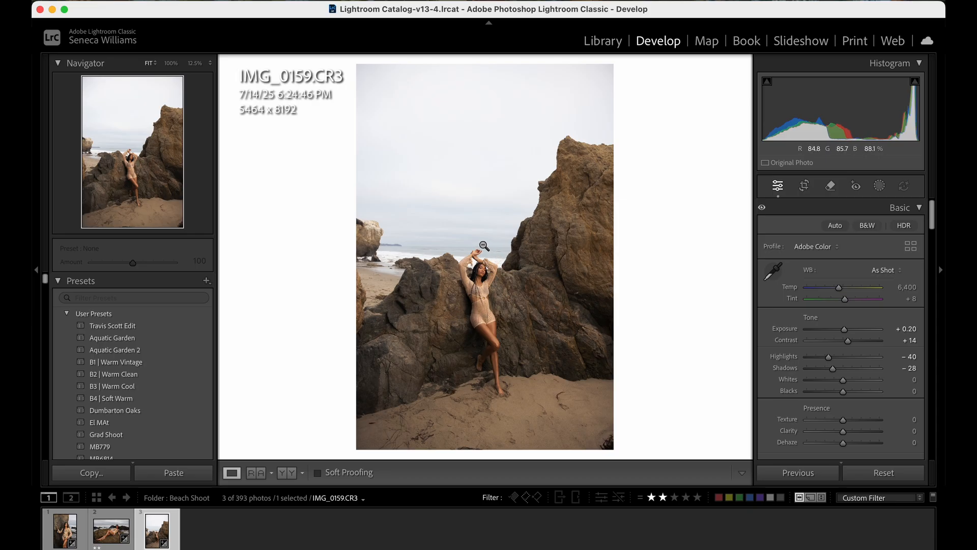
Open photo IMG_0159.CR3 in the Dehancer plugin as a 16-bit sRGB TIFF copy with Lightroom adjustments and ZIP compression
right_click(484, 245)
mouse_move(543, 276)
left_click(446, 234)
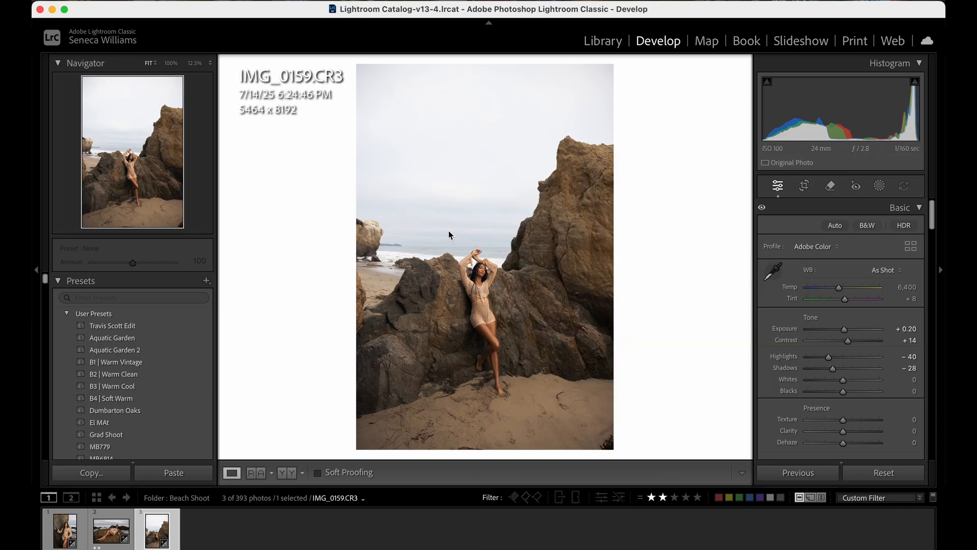
right_click(488, 253)
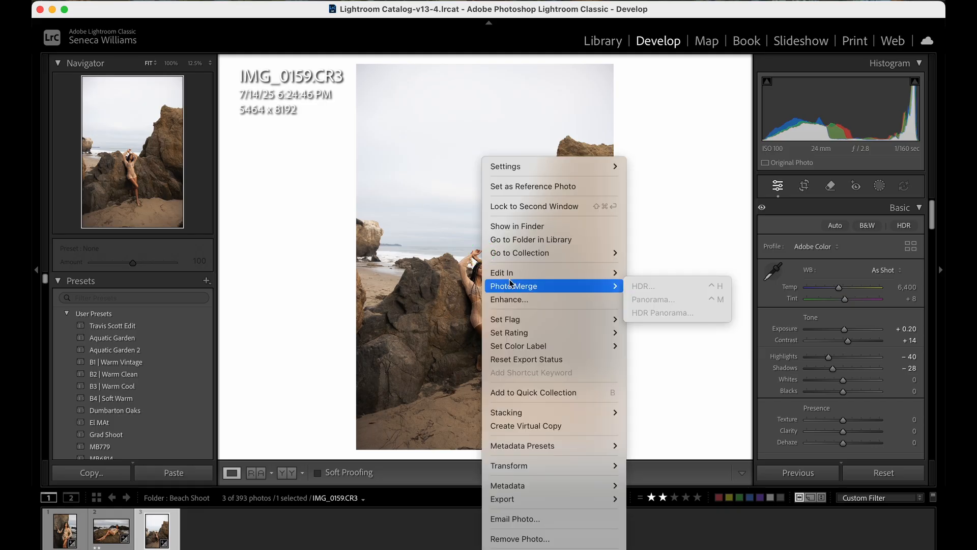
mouse_move(513, 278)
left_click(657, 313)
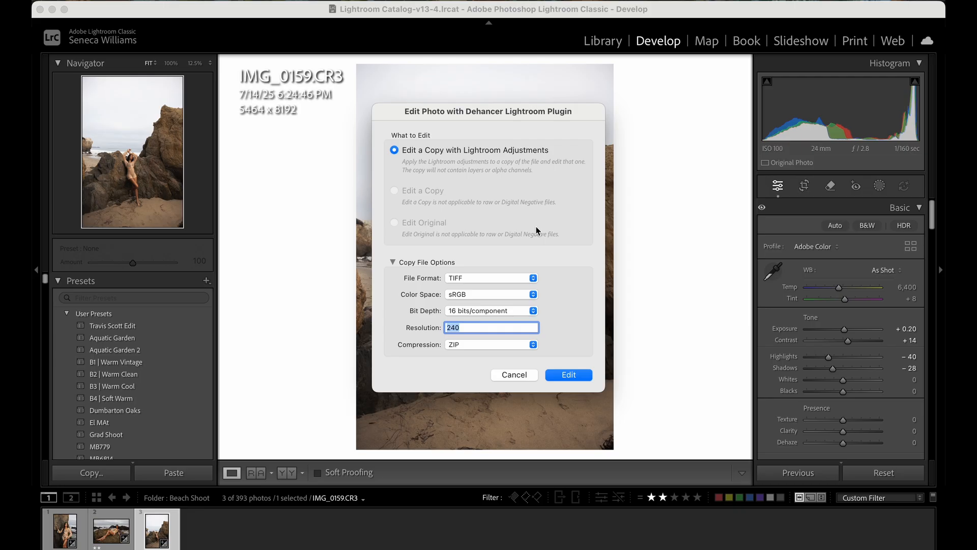
left_click(569, 375)
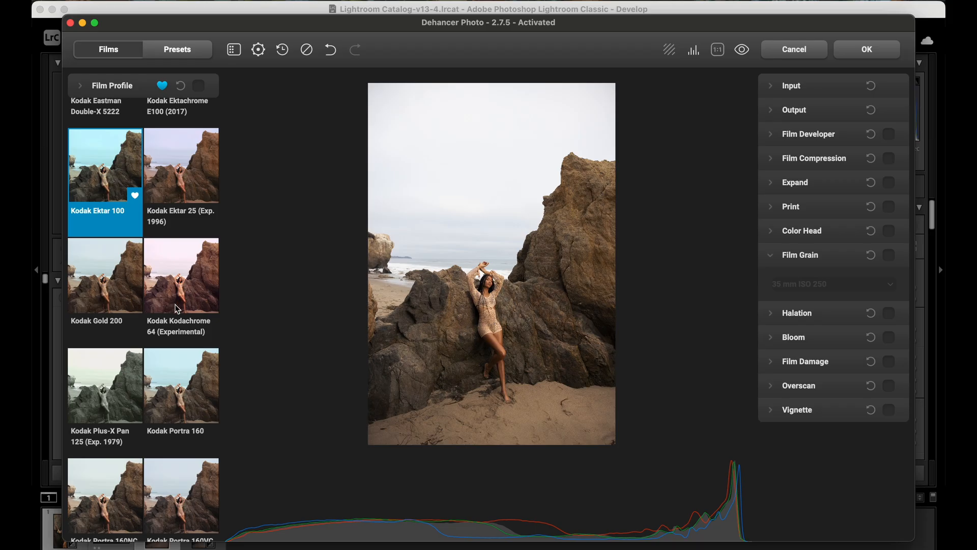
Enable the Film Profile and limit the film type to Favorites
scroll(194, 239, "up", 10)
scroll(190, 237, "up", 15)
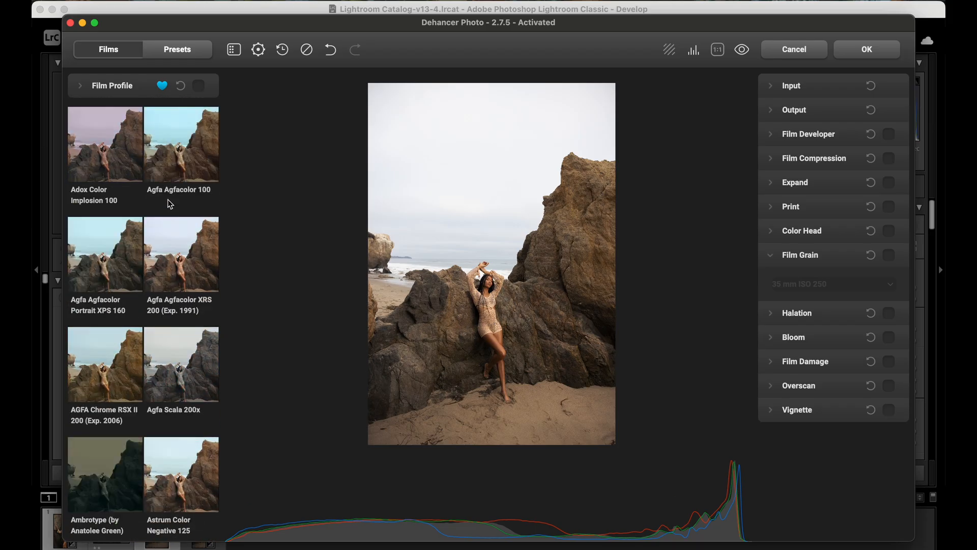
left_click(108, 90)
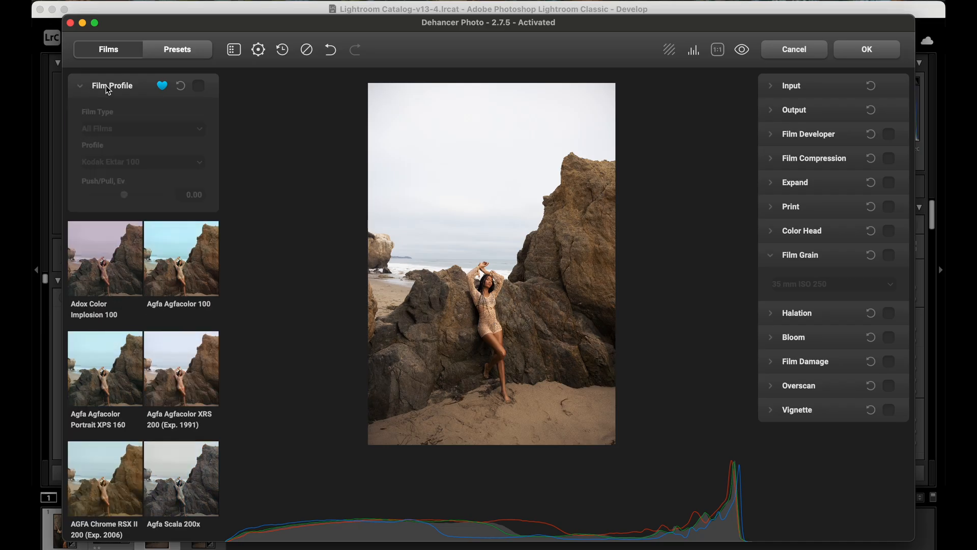
left_click(108, 90)
left_click(128, 88)
left_click(198, 86)
left_click(168, 129)
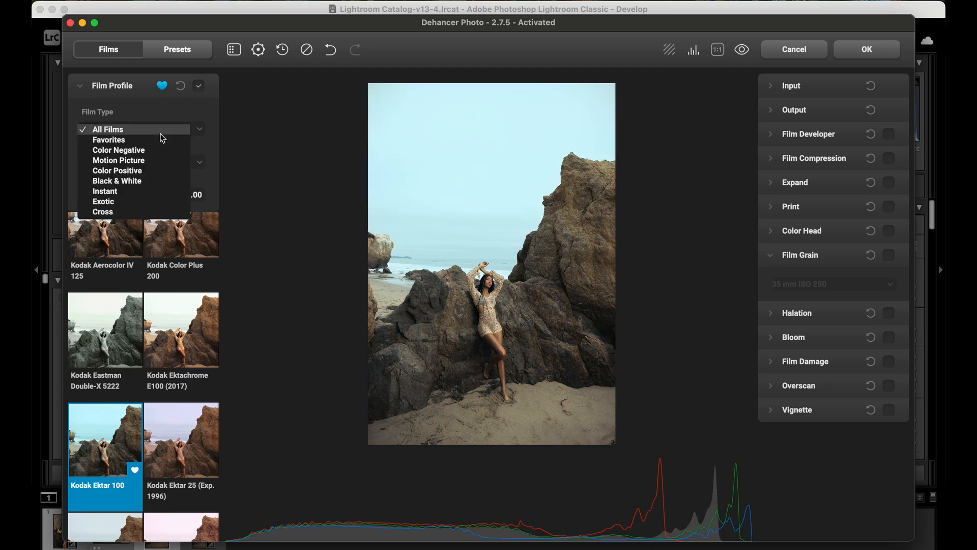
left_click(148, 140)
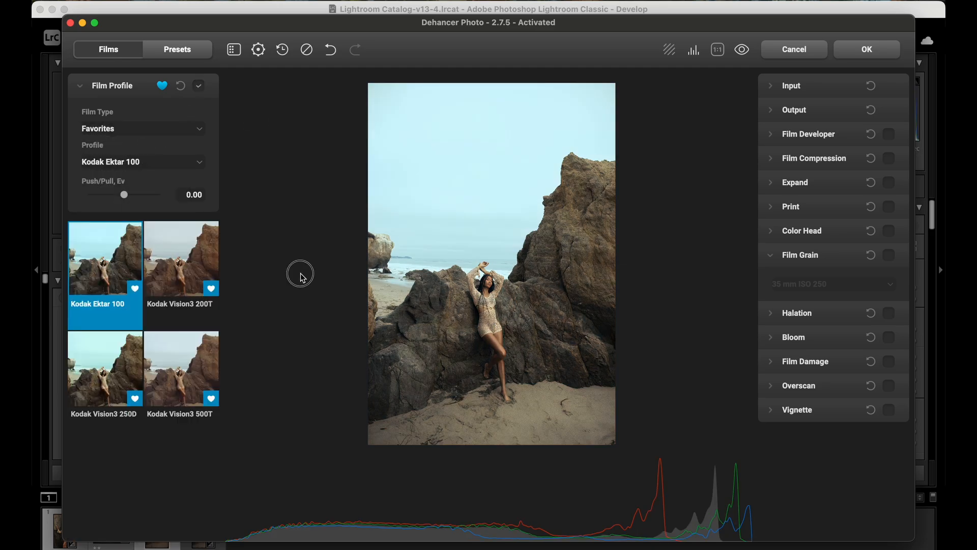
Compare the Kodak Vision3 200T, 500T and 250D film profiles on the photo, and return to Kodak Ektar 100
left_click(168, 245)
left_click(189, 376)
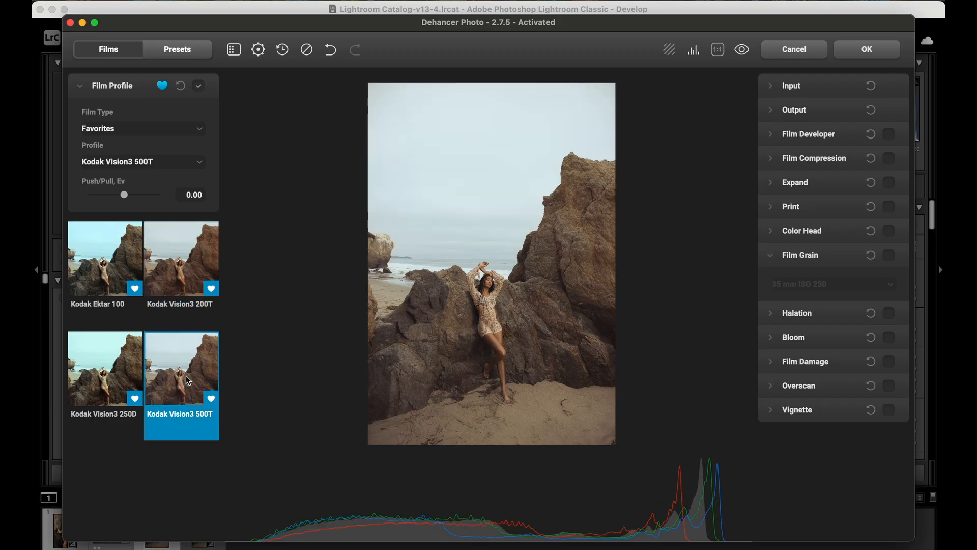
left_click(131, 387)
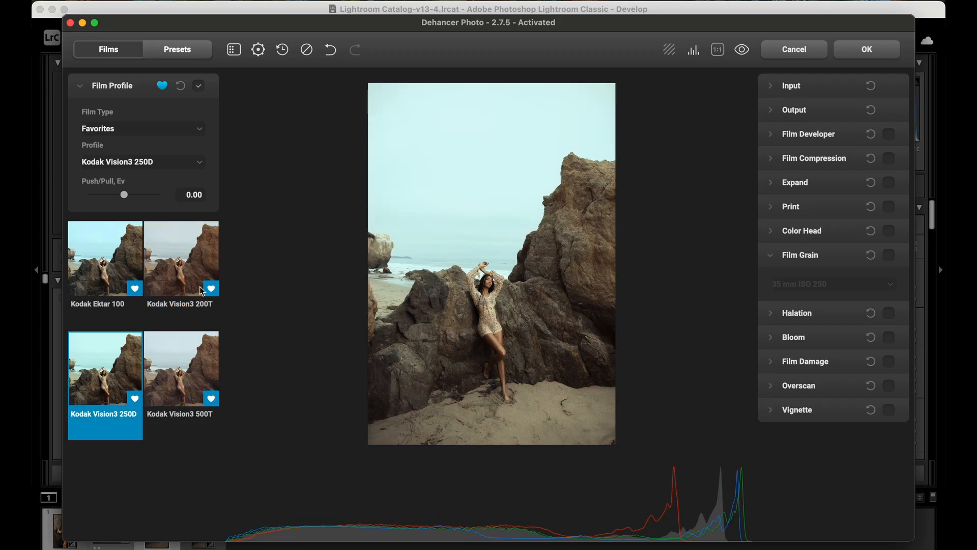
left_click(114, 265)
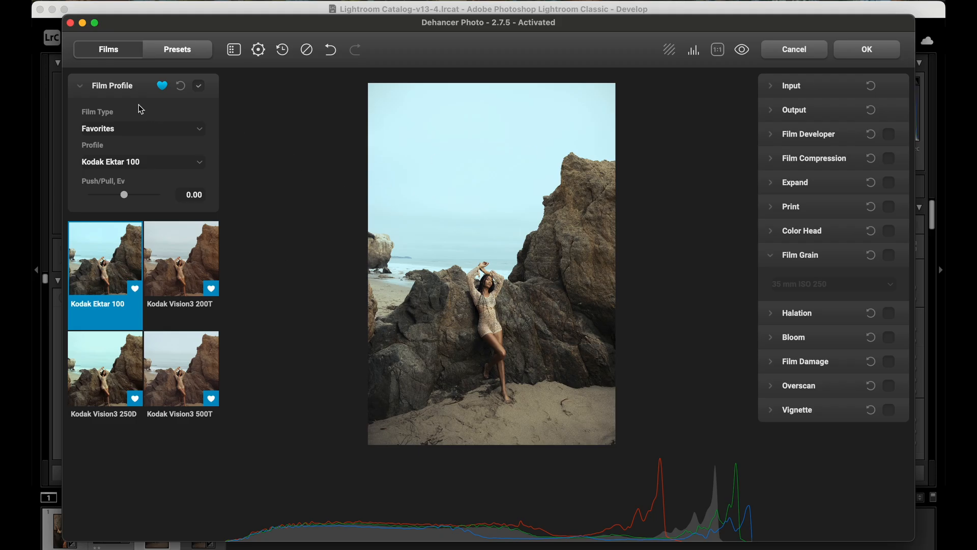
left_click(95, 24)
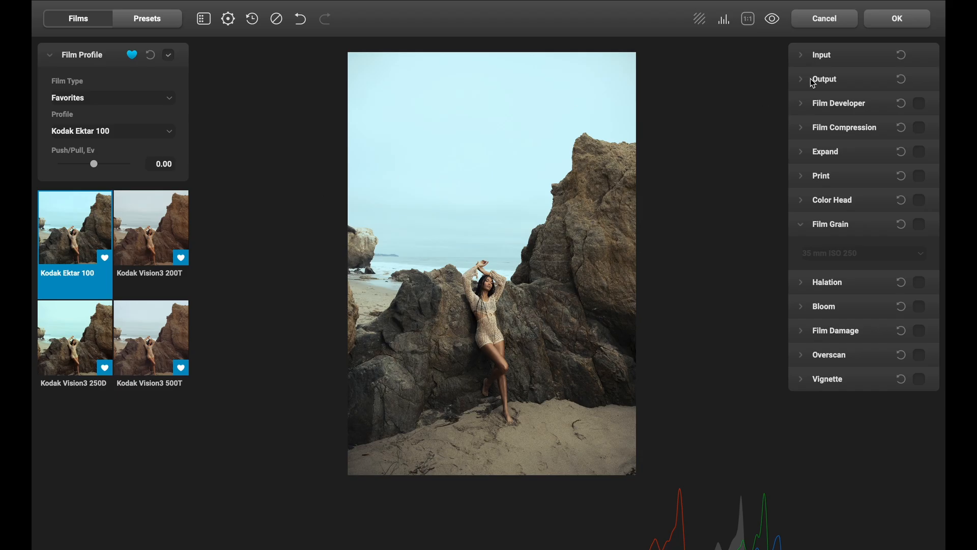
Try an Input exposure compensation of -0.10 and reset the Input settings
left_click(806, 56)
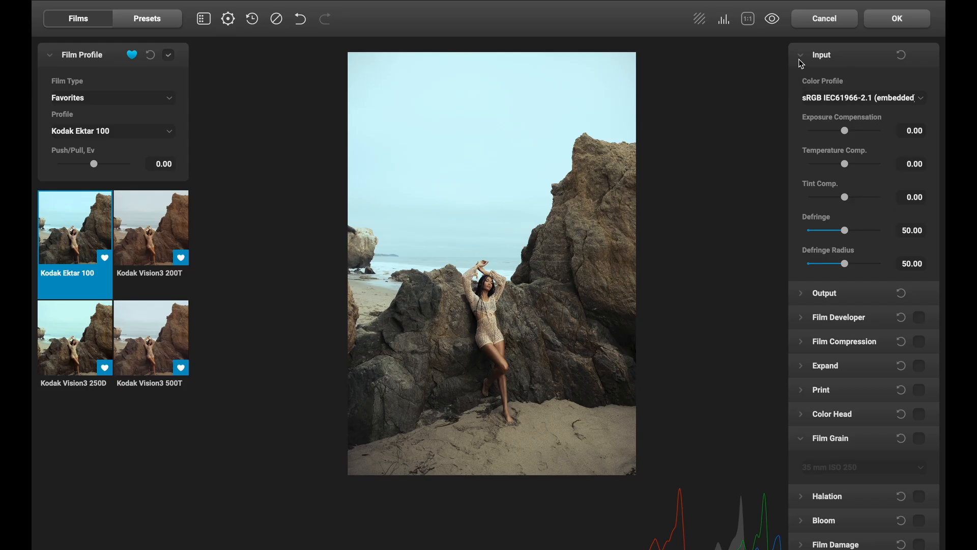
left_click_drag(846, 134, 844, 131)
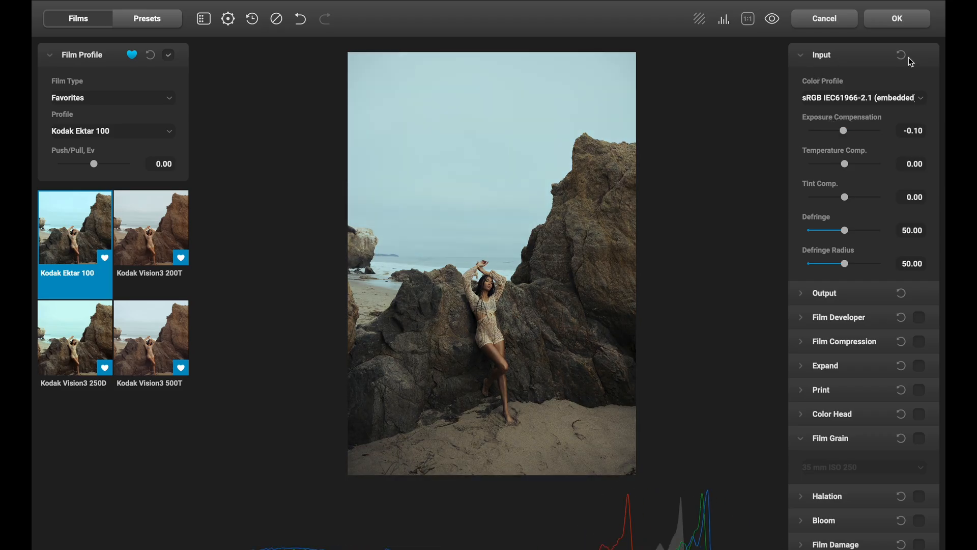
left_click(906, 60)
left_click(806, 61)
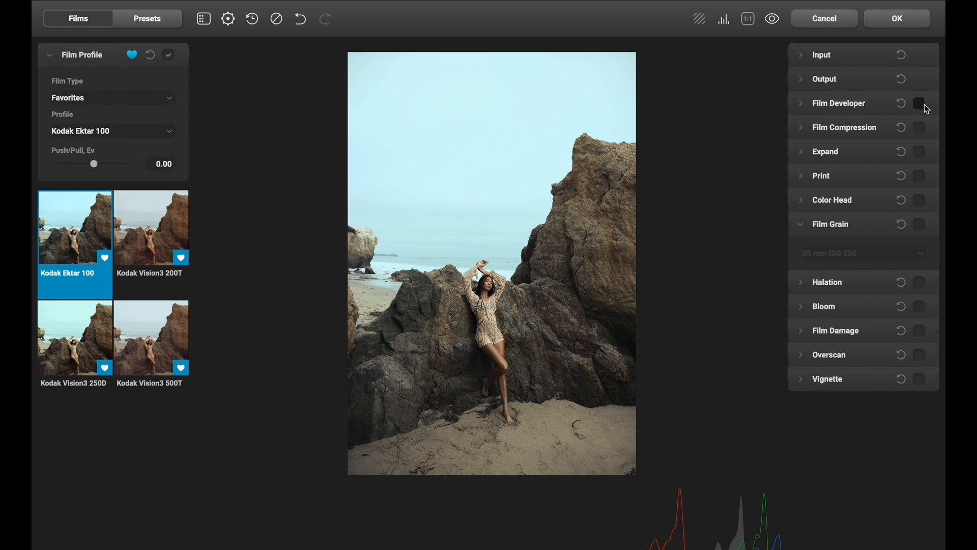
Enable Film Developer and set its Color Boost to 30
left_click(801, 105)
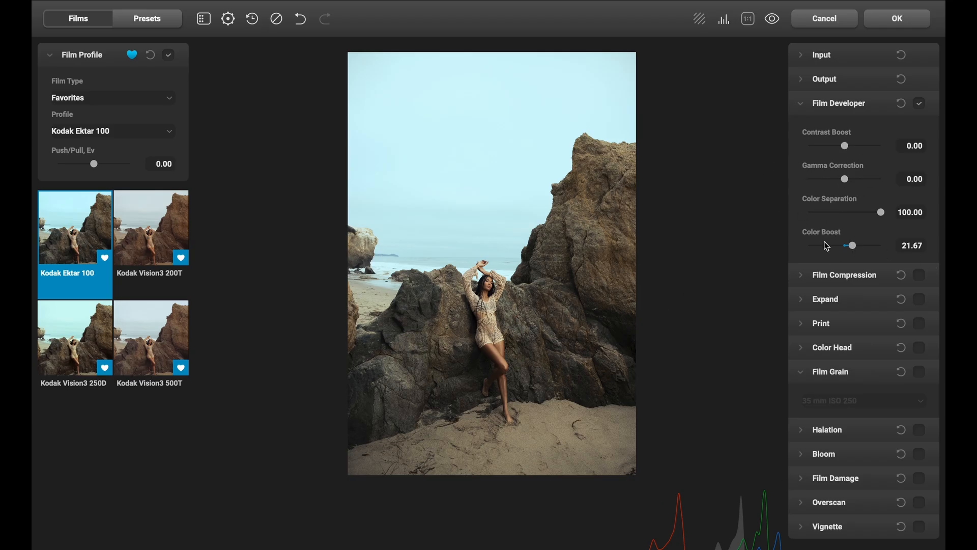
mouse_move(851, 246)
left_mouse_down()
mouse_move(892, 247)
mouse_move(719, 265)
mouse_move(946, 248)
mouse_move(747, 255)
mouse_move(859, 259)
left_mouse_up()
Enable Film Compression with Impact 60, White Point 100, Tonal Range 30 and Color Density 50
left_click(842, 283)
left_click(921, 277)
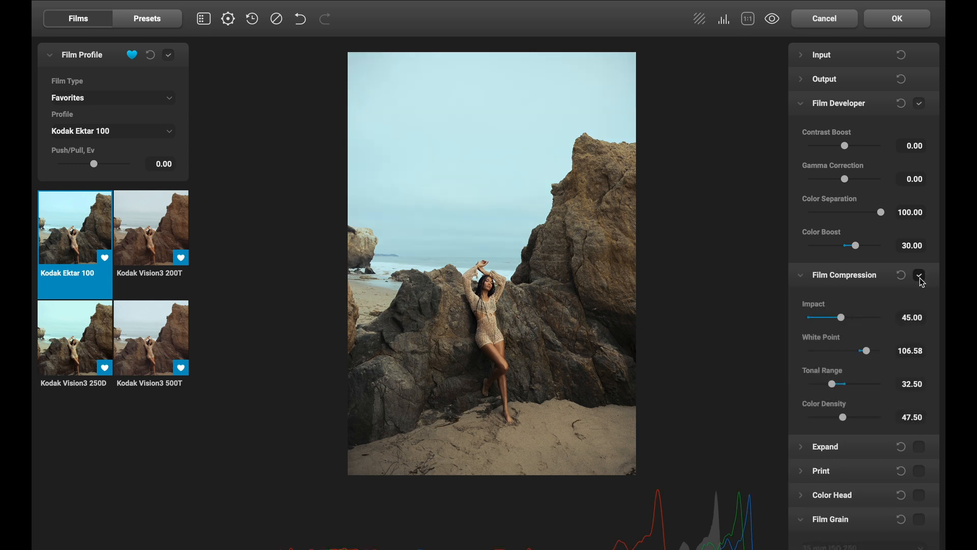
left_click_drag(796, 320, 861, 351)
left_click(901, 276)
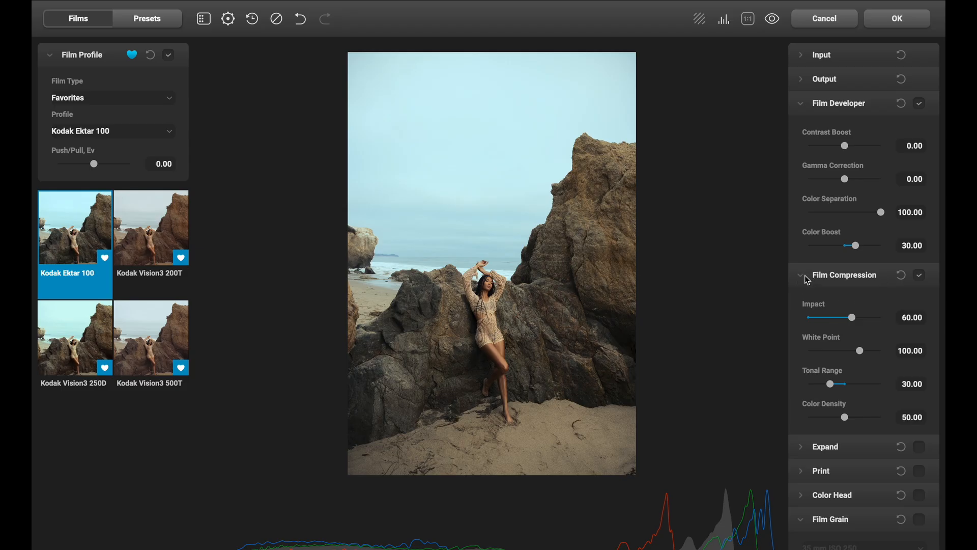
left_click(806, 276)
Enable the Expand, Print, Color Head and Film Grain effects
left_click(924, 301)
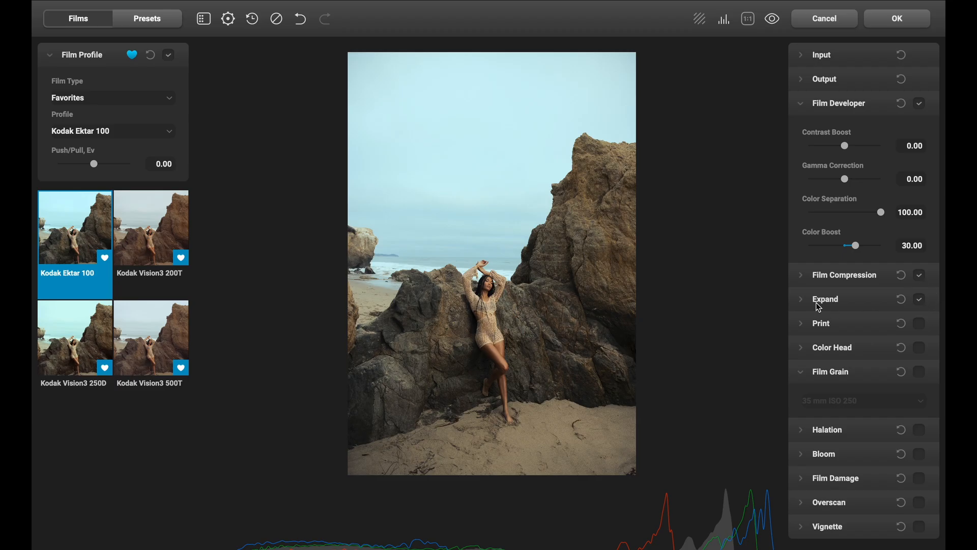
left_click(920, 324)
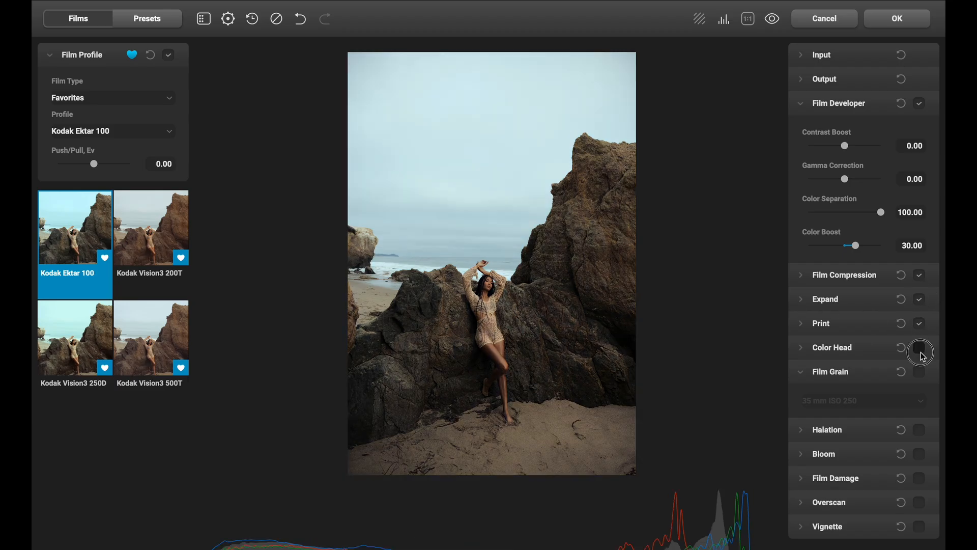
left_click(921, 374)
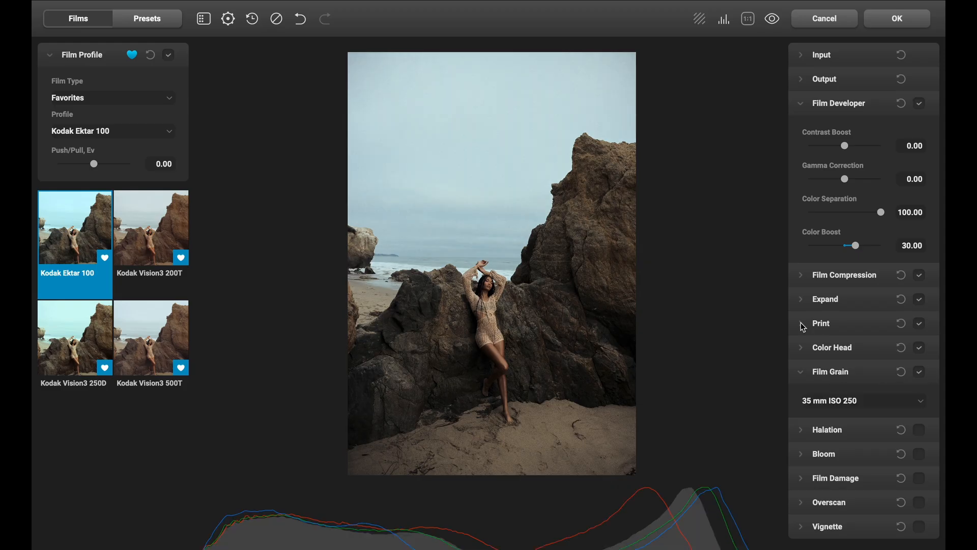
Set the Expand black point to 0.42 and its white point to 99.75
left_click(822, 305)
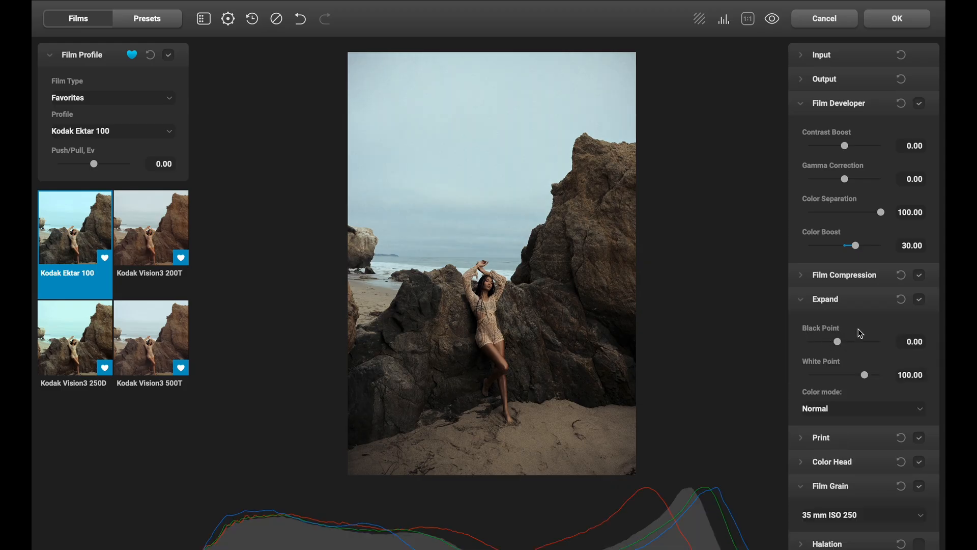
mouse_move(838, 341)
left_mouse_down()
mouse_move(810, 343)
mouse_move(867, 347)
mouse_move(838, 343)
mouse_move(842, 350)
left_mouse_up()
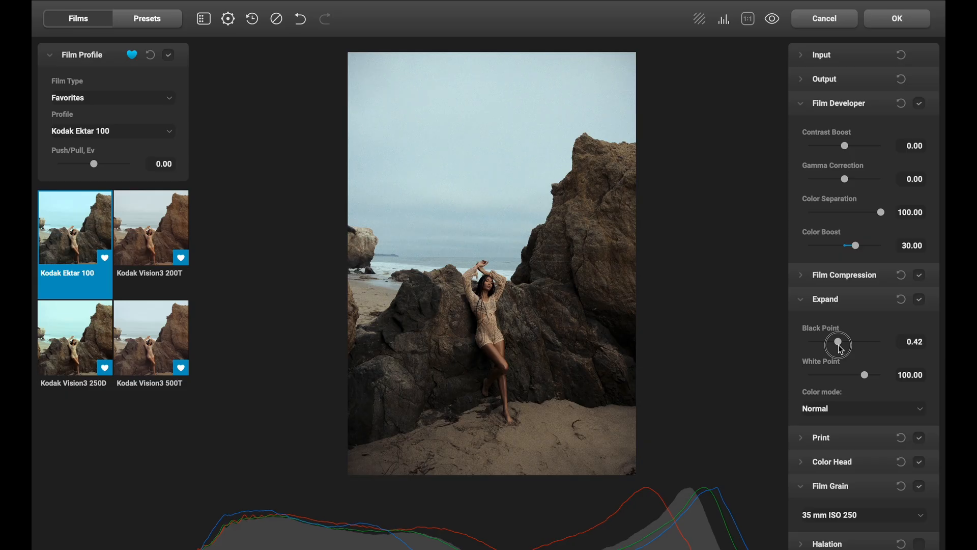
left_click_drag(860, 376, 865, 378)
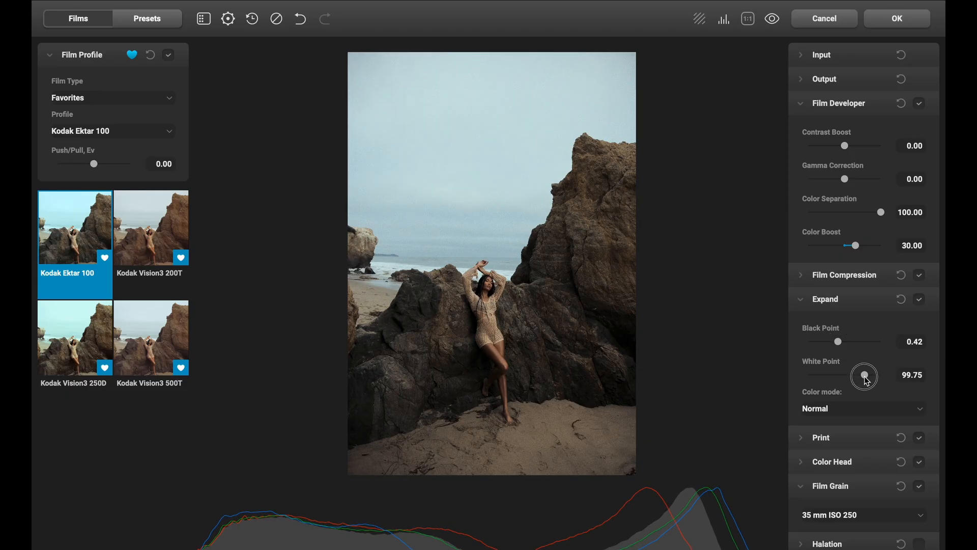
left_click(802, 275)
left_click(803, 275)
Compare other print profiles, including Kodak 2383 Print Film and Cineon Film Log, and return to Kodak Endura Glossy Paper
left_click(803, 440)
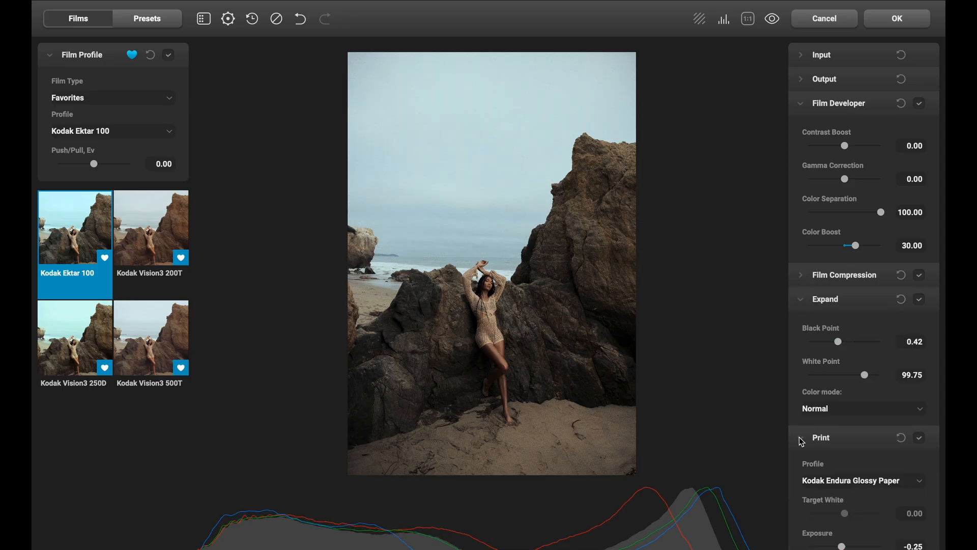
scroll(835, 452, "down", 1)
left_click(848, 450)
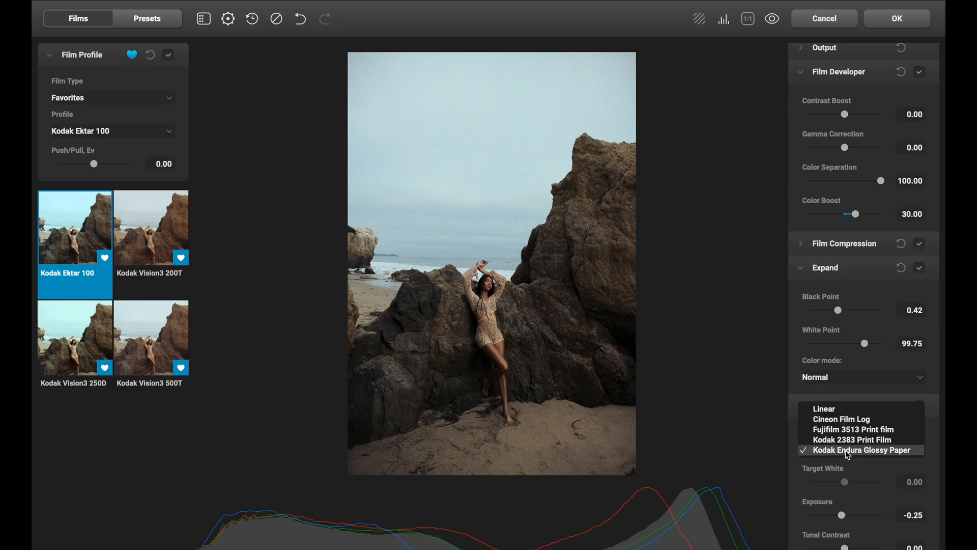
left_click(867, 444)
left_click(862, 450)
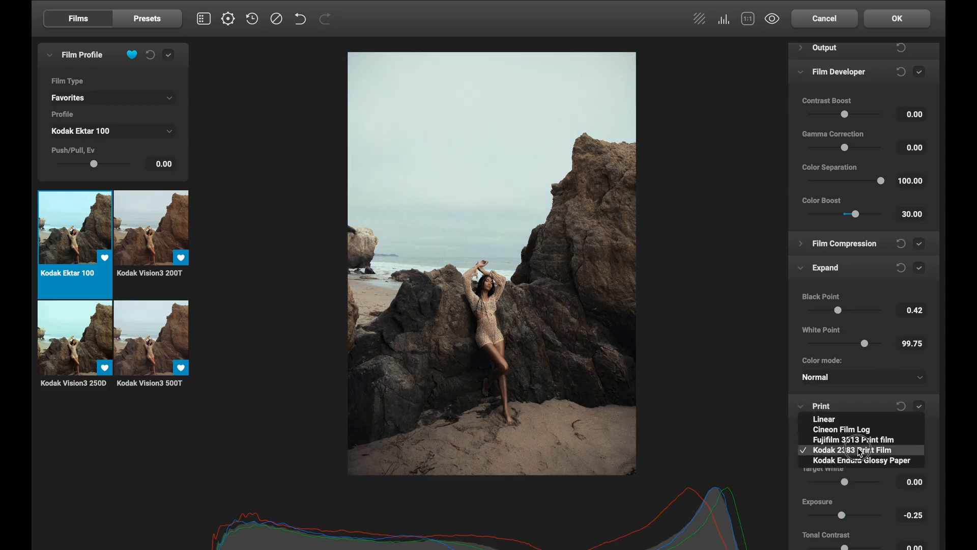
left_click(861, 434)
left_click(859, 454)
left_click(855, 440)
left_click(856, 449)
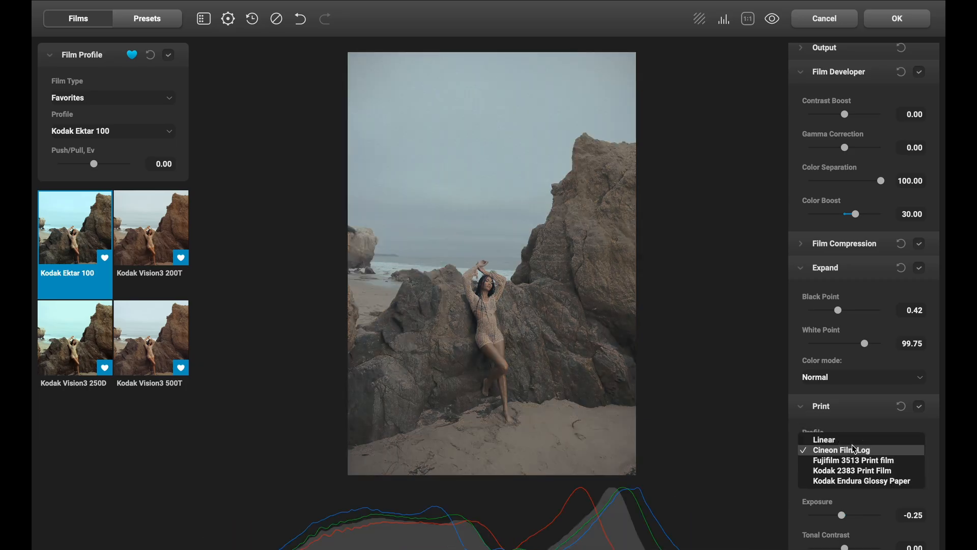
left_click(843, 481)
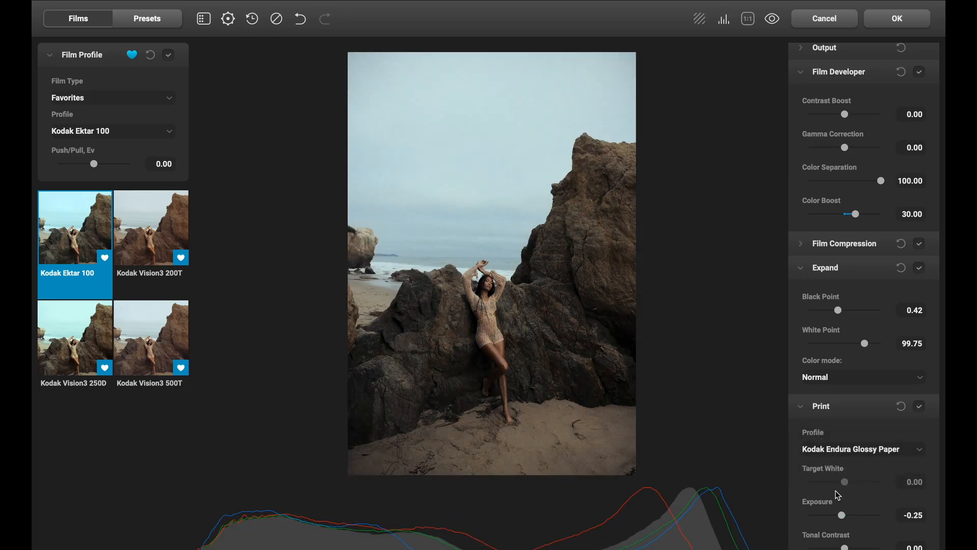
Set the Print saturation to 90
scroll(838, 492, "down", 3)
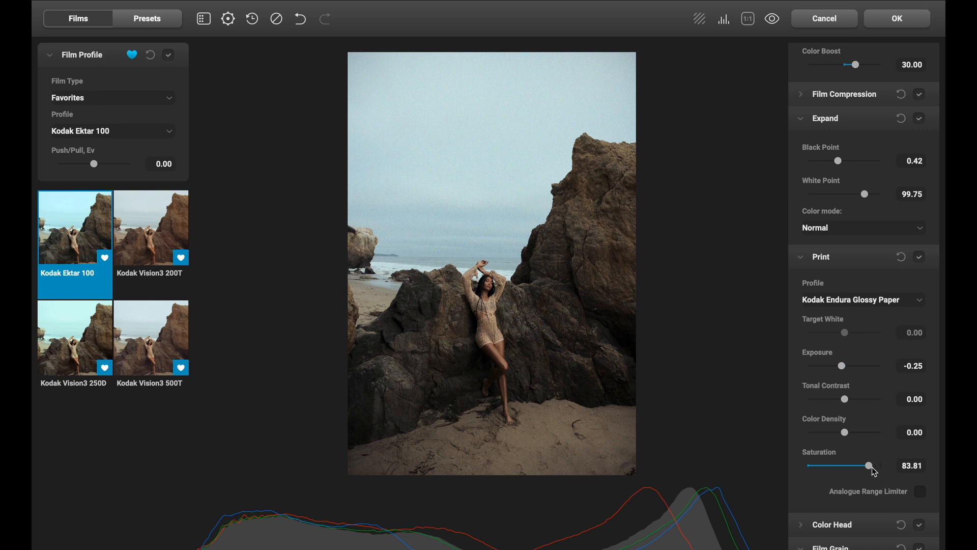
mouse_move(872, 470)
left_mouse_down()
mouse_move(859, 467)
mouse_move(877, 471)
left_mouse_up()
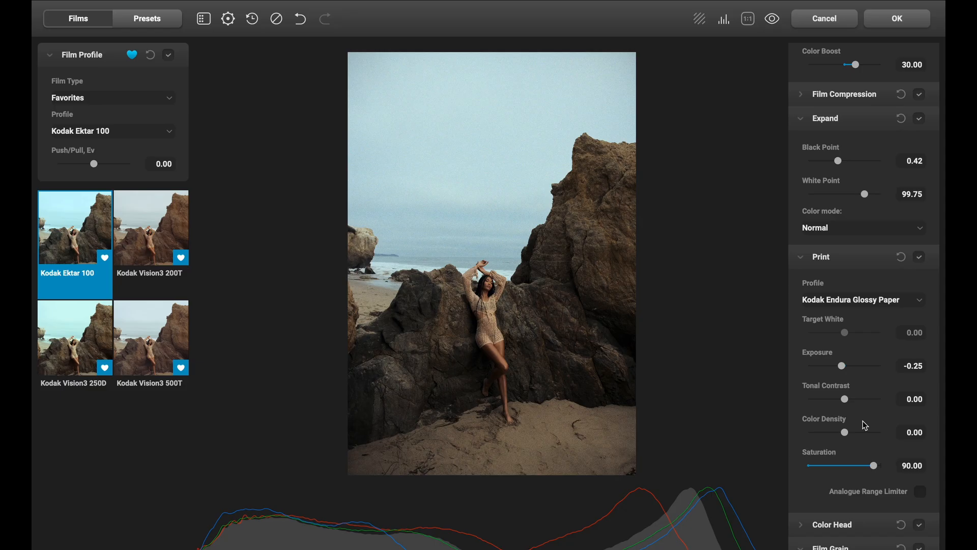
left_click(800, 262)
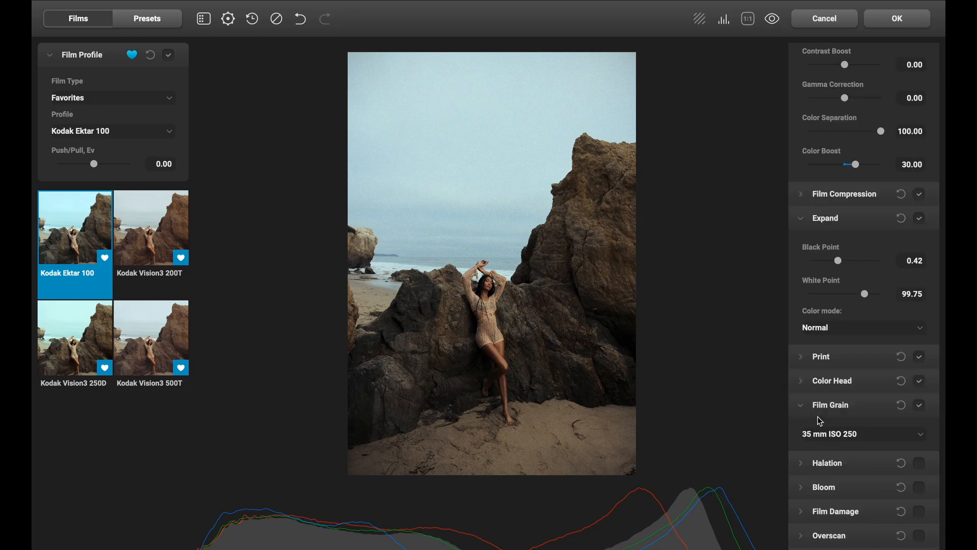
Shift the Color Head balance to Yellow - Blue -1.67 and Cyan - Red -0.83
left_click(803, 383)
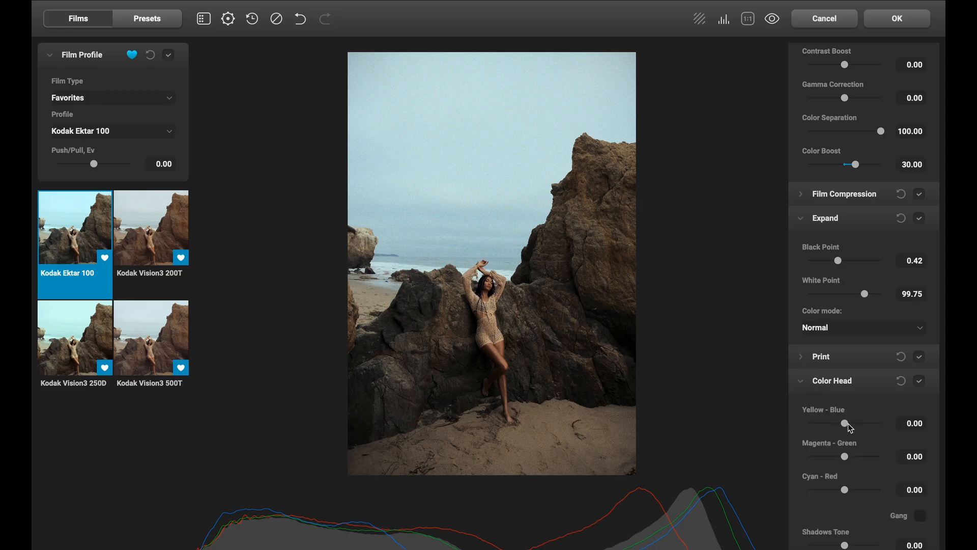
left_click_drag(848, 427, 847, 494)
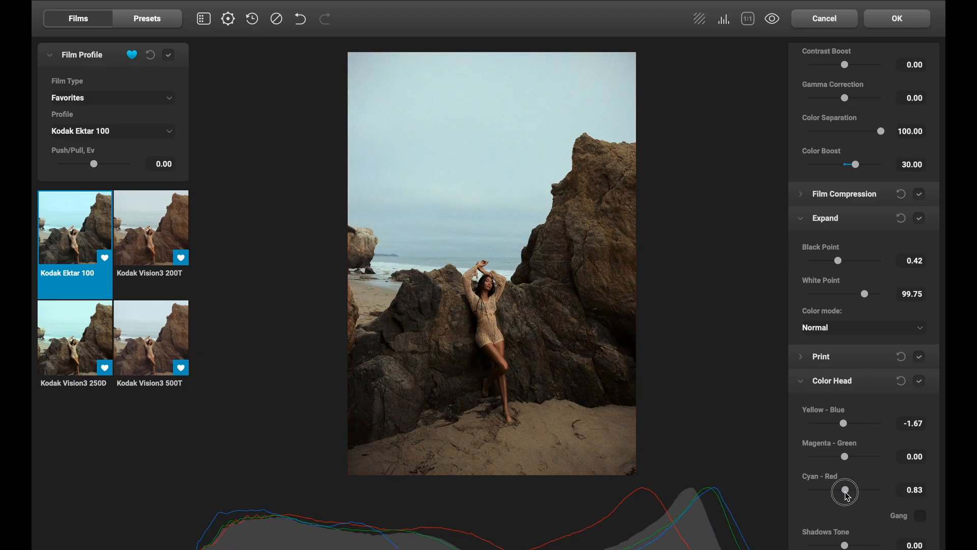
left_click_drag(845, 493, 847, 496)
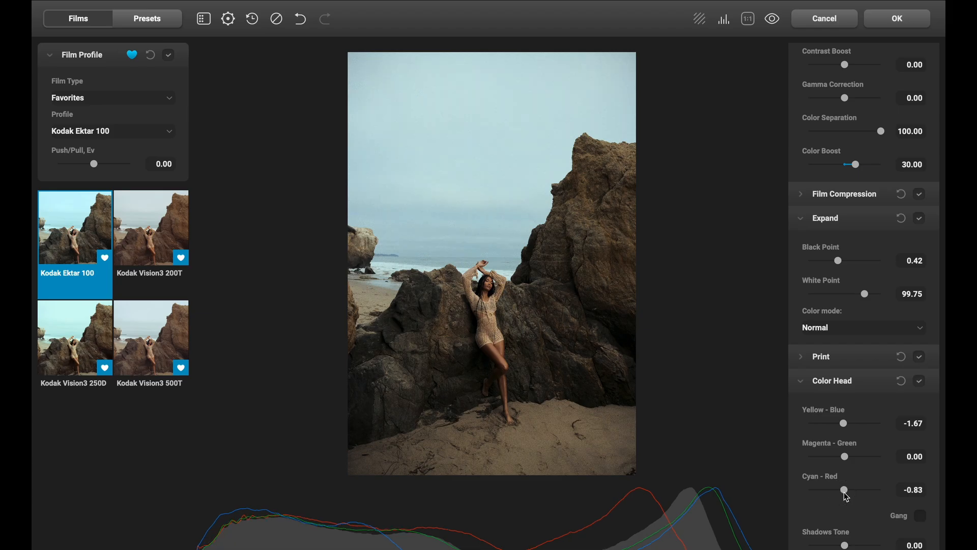
Try the 8 mm ISO 50 film grain and inspect it at close range around the face and sea
scroll(884, 465, "down", 5)
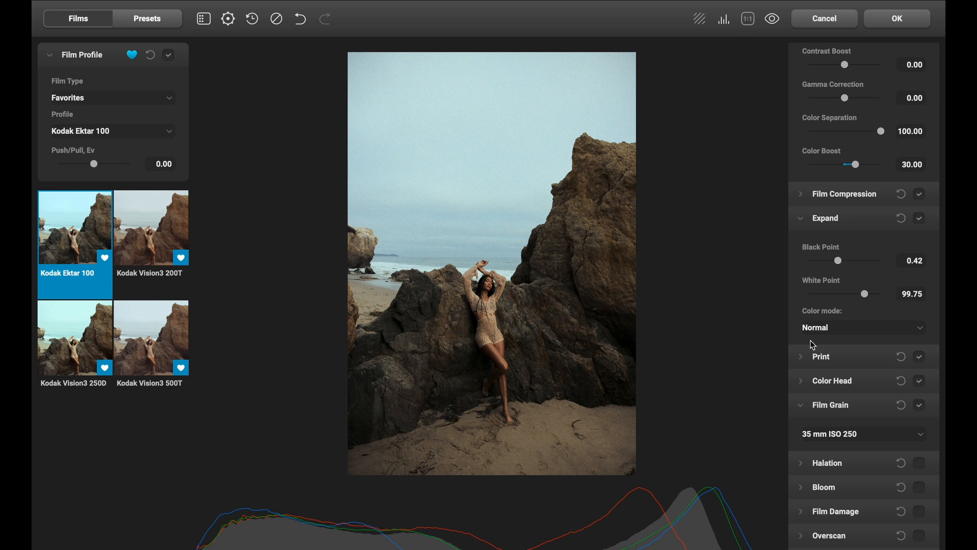
left_click(859, 434)
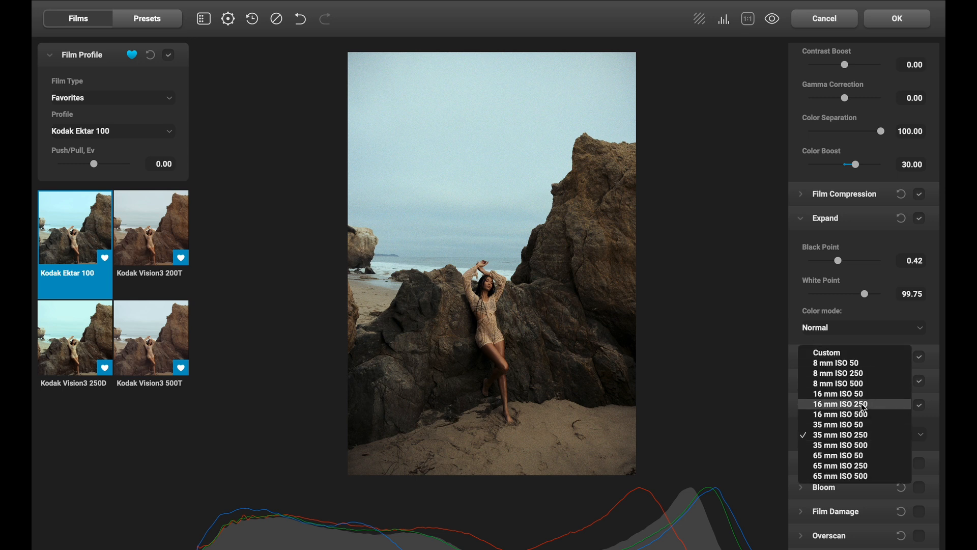
left_click(858, 367)
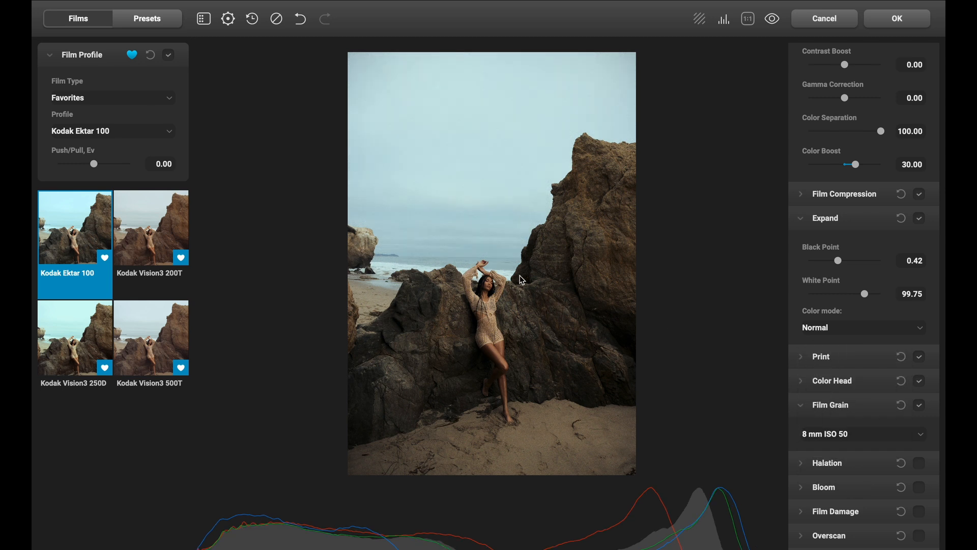
left_click(487, 264)
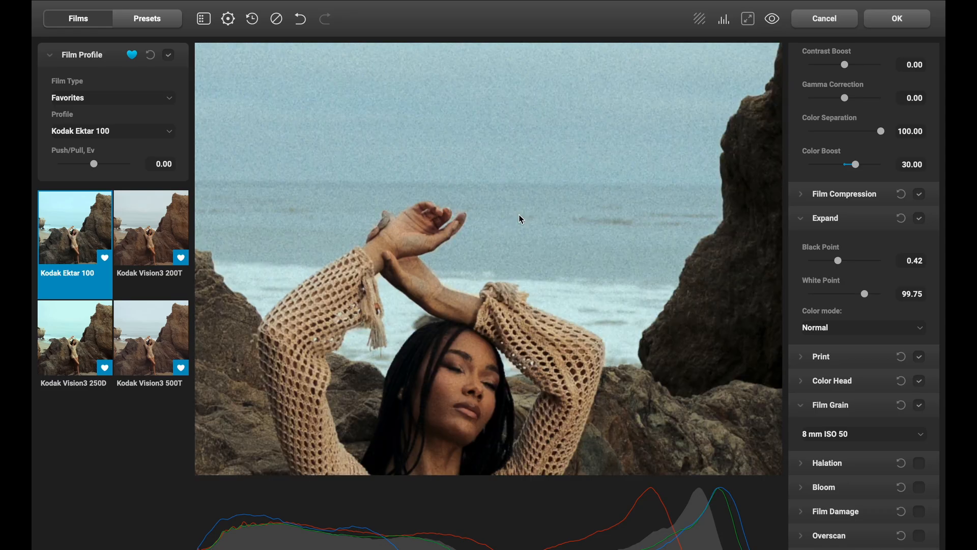
mouse_move(562, 224)
left_mouse_down()
mouse_move(492, 273)
mouse_move(476, 364)
mouse_move(613, 338)
mouse_move(562, 237)
left_mouse_up()
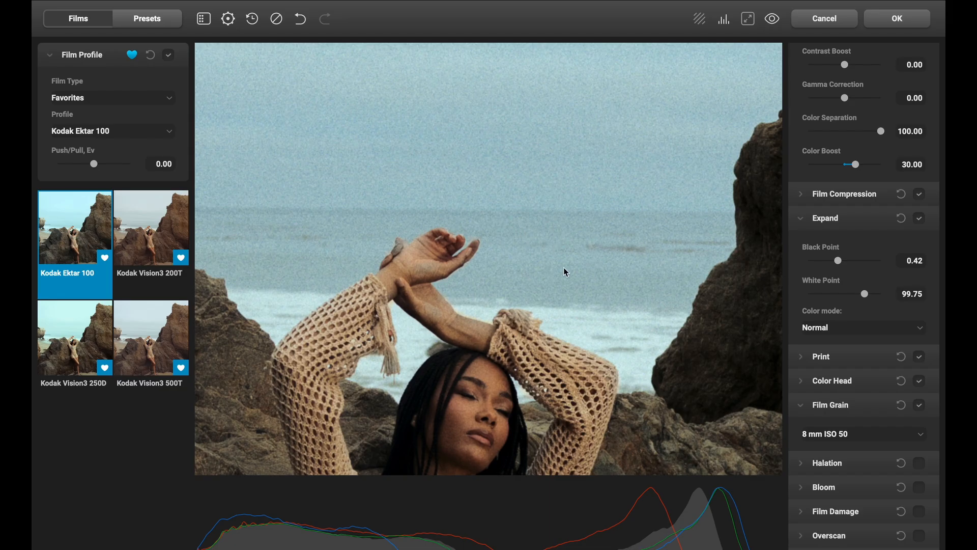
Compare the portrait with and without film grain, and return the grain to 35 mm ISO 250
left_click(919, 407)
left_click(920, 408)
left_click(919, 407)
left_click(919, 407)
left_click(919, 407)
left_click(919, 407)
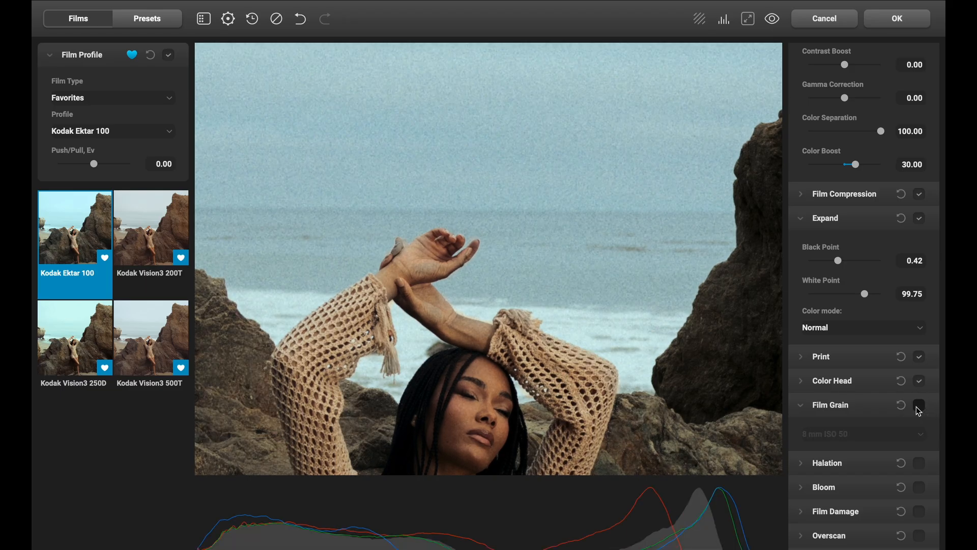
left_click(920, 407)
left_click(866, 433)
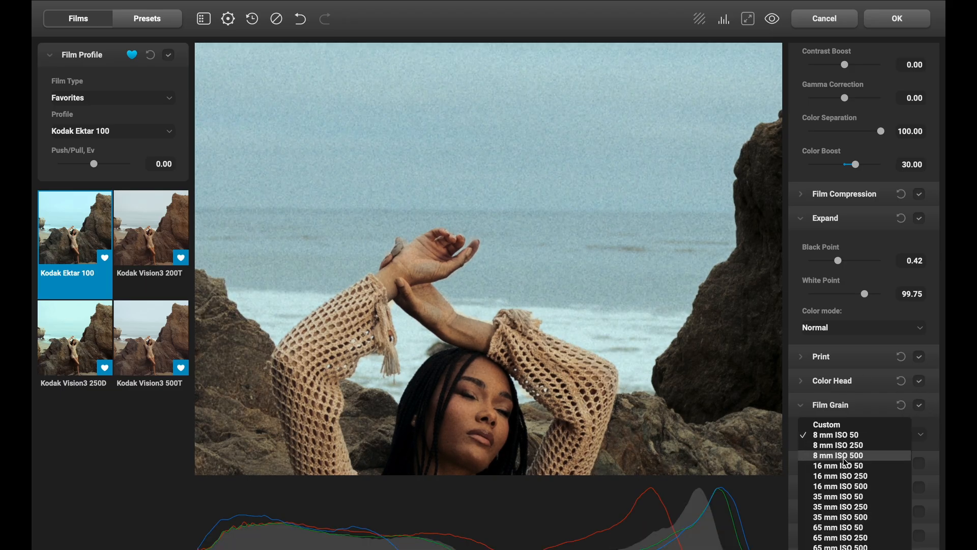
left_click(860, 507)
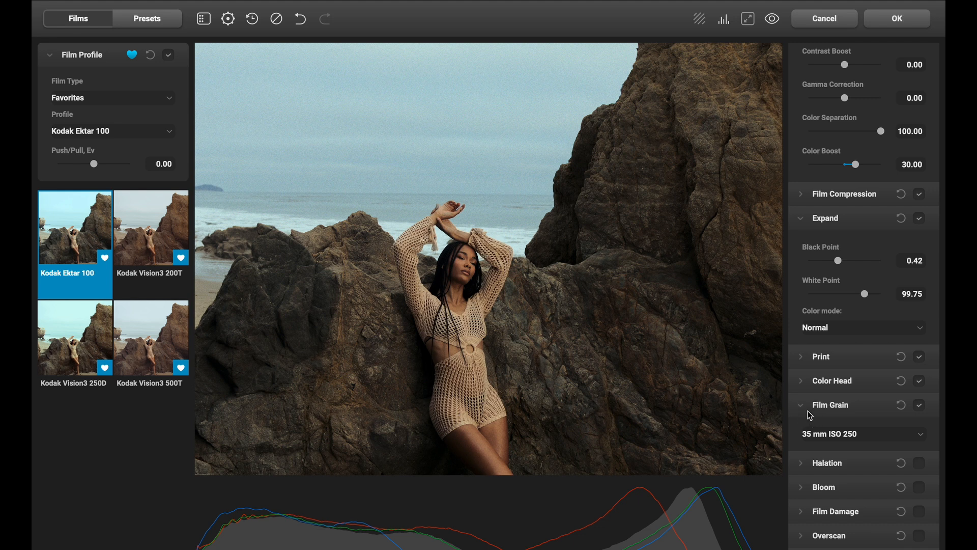
Enable Halation and raise its Impact to 92.01
left_click(920, 463)
left_click(809, 464)
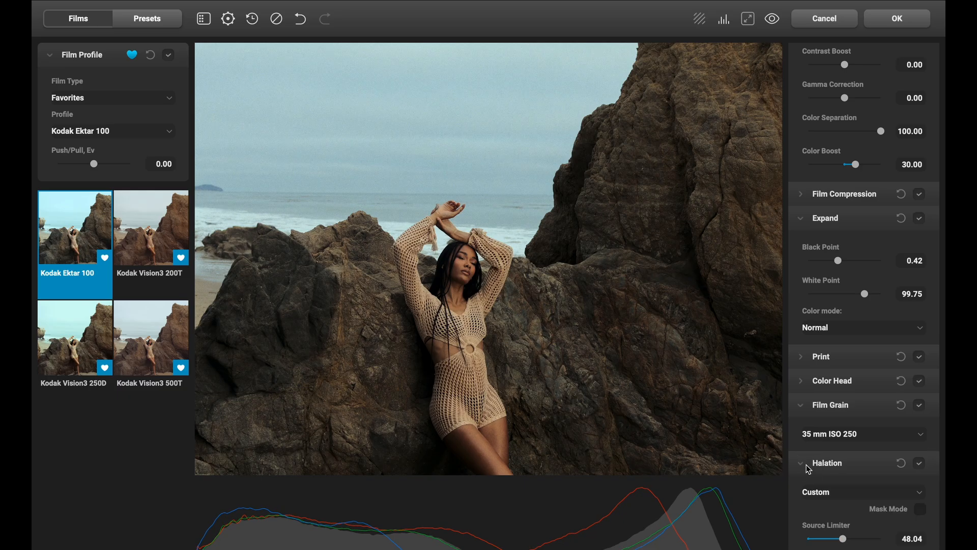
scroll(844, 477, "down", 1)
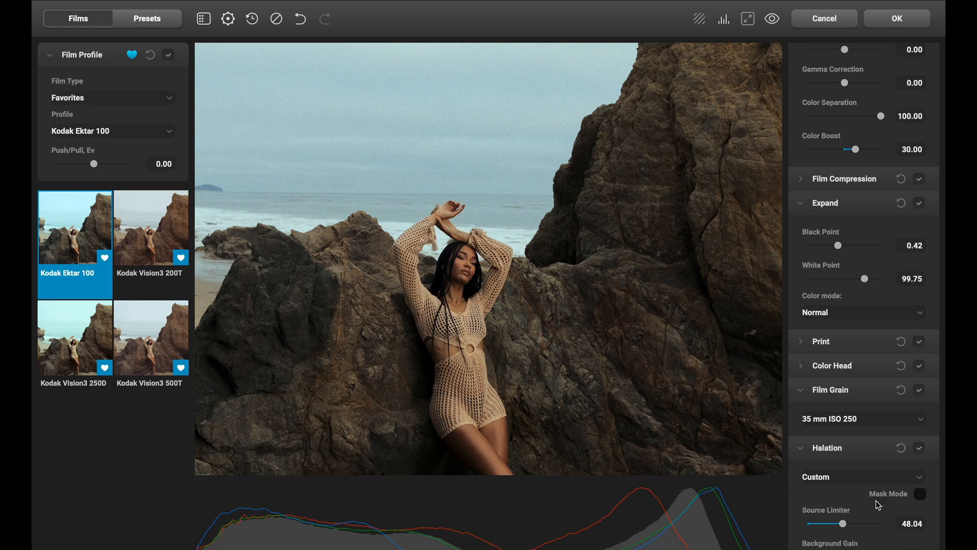
scroll(876, 500, "down", 5)
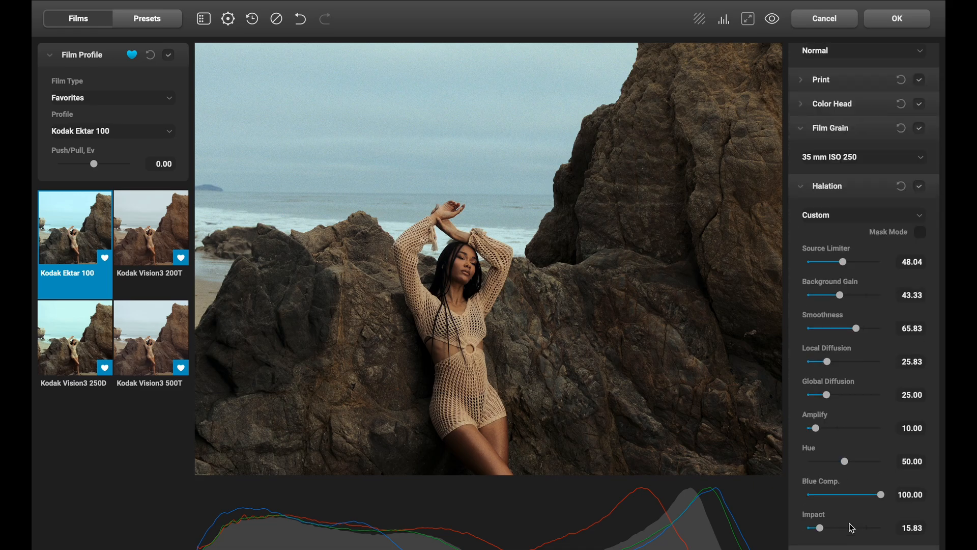
left_click_drag(850, 531, 875, 531)
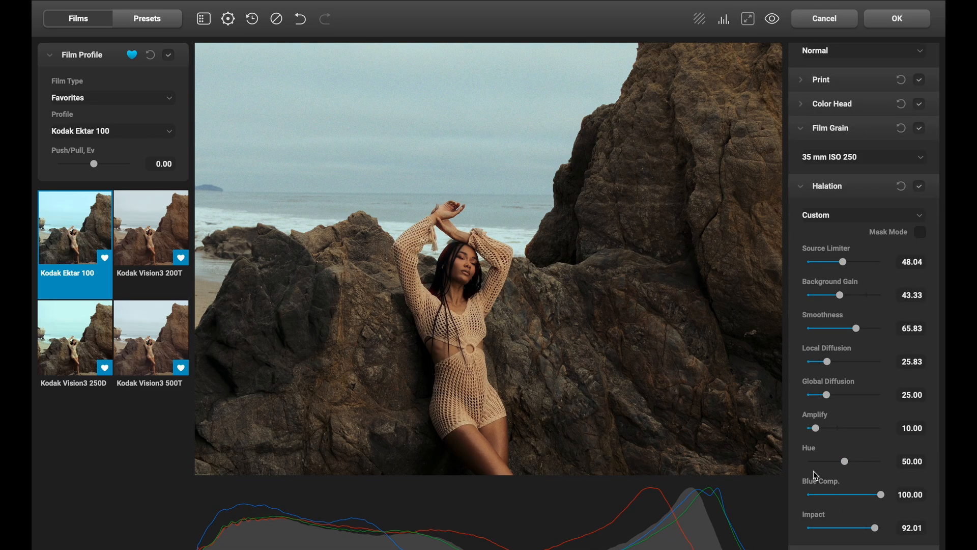
Compare the woman's hair and sleeves at close range with Halation off and on
left_click(466, 237)
left_click_drag(646, 272, 678, 225)
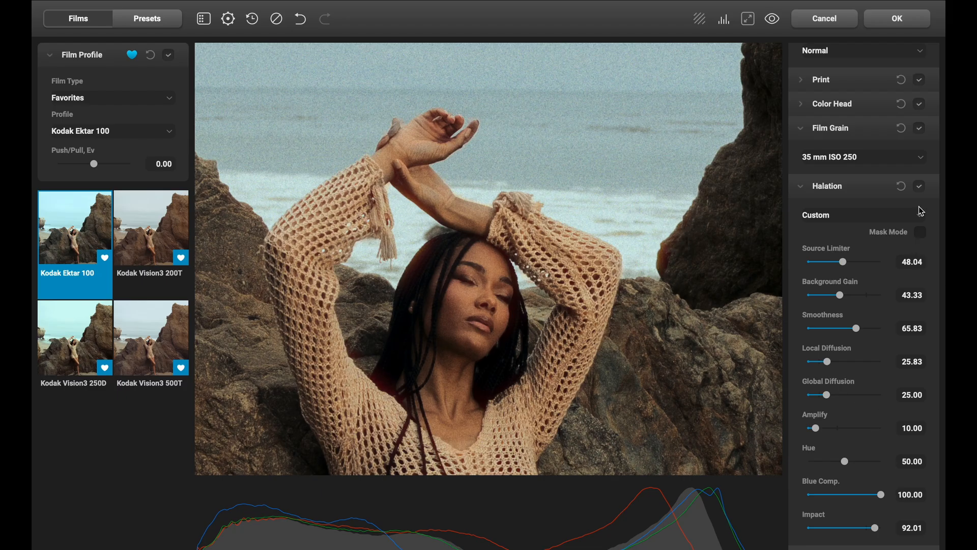
left_click(920, 186)
left_click(919, 189)
left_click(919, 190)
left_click(919, 189)
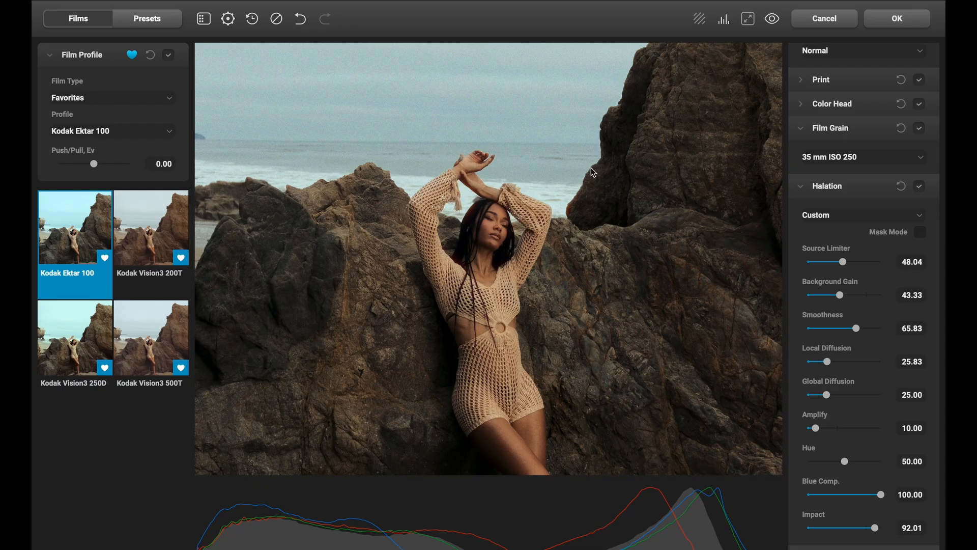
Set the Halation Impact to 45 and compare the portrait with the effect off and on
left_click(847, 530)
left_click_drag(844, 532, 843, 532)
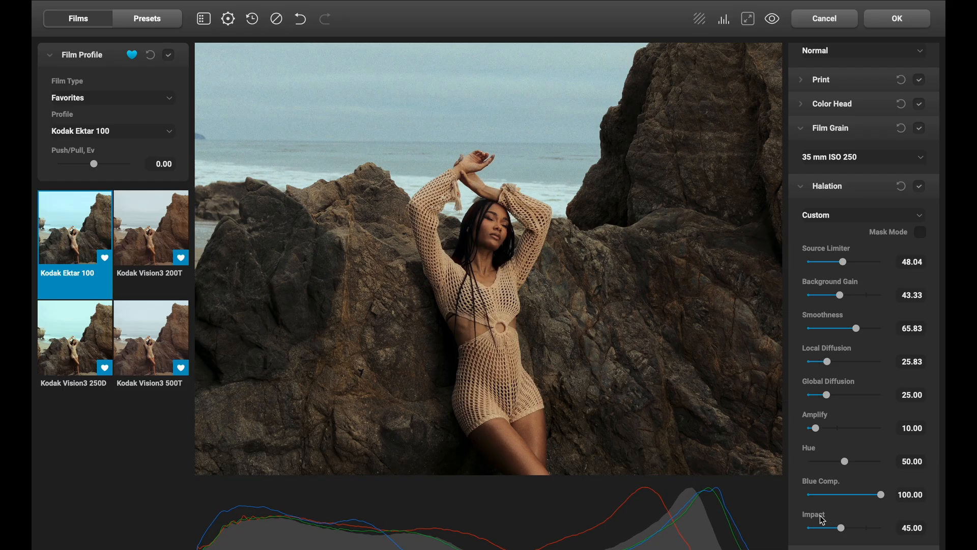
left_click(919, 188)
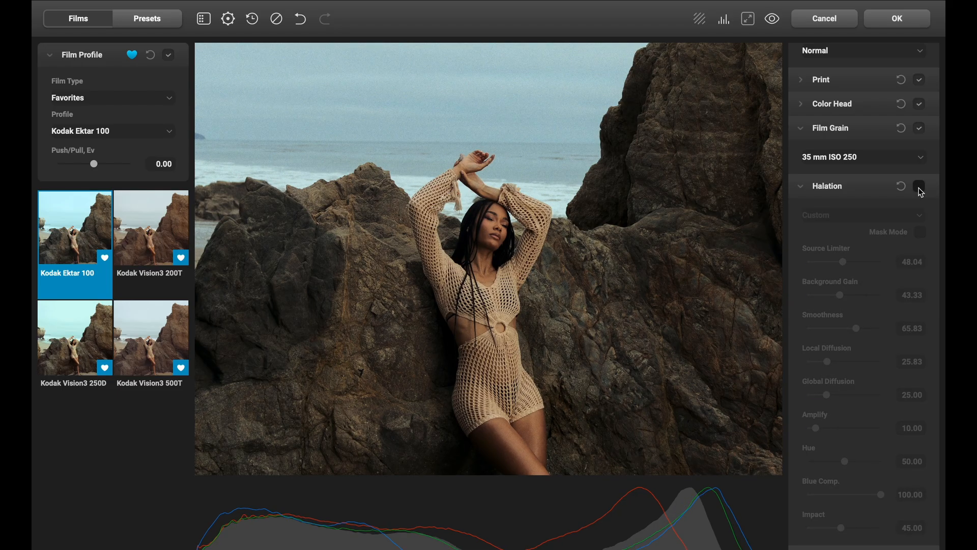
left_click(920, 187)
left_click(920, 187)
left_click(920, 188)
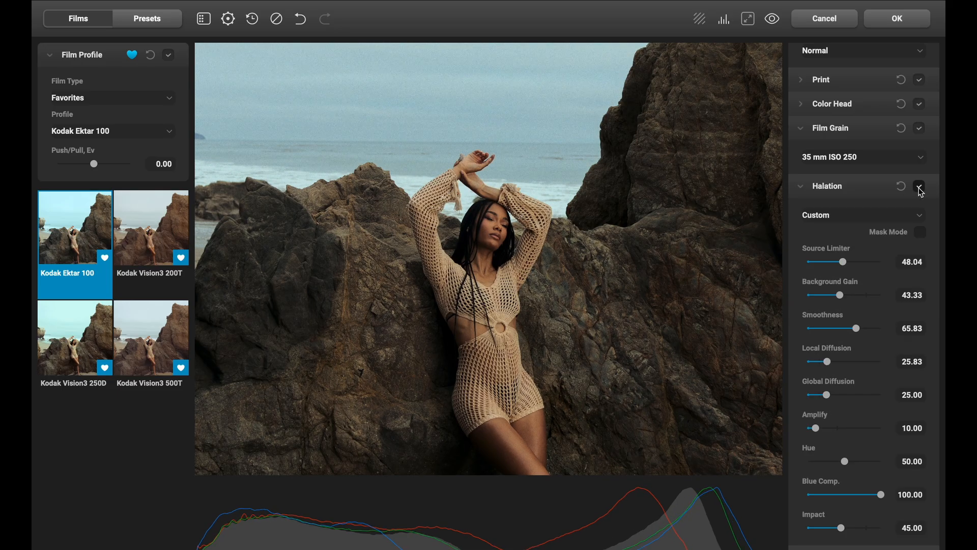
left_click(920, 188)
left_click(920, 187)
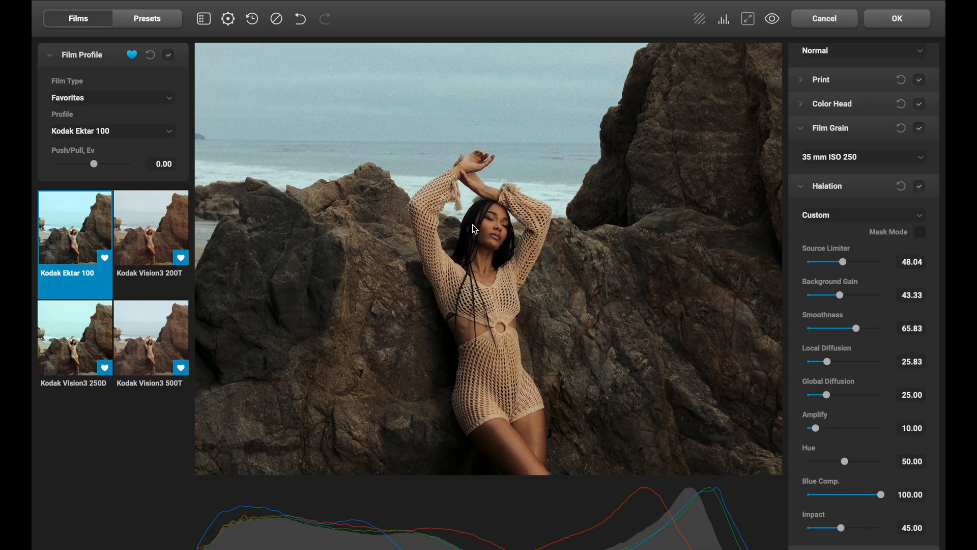
Examine the halation and grain across the hair, crochet outfit and rocks at several magnifications
scroll(474, 230, "down", 5)
scroll(474, 230, "up", 4)
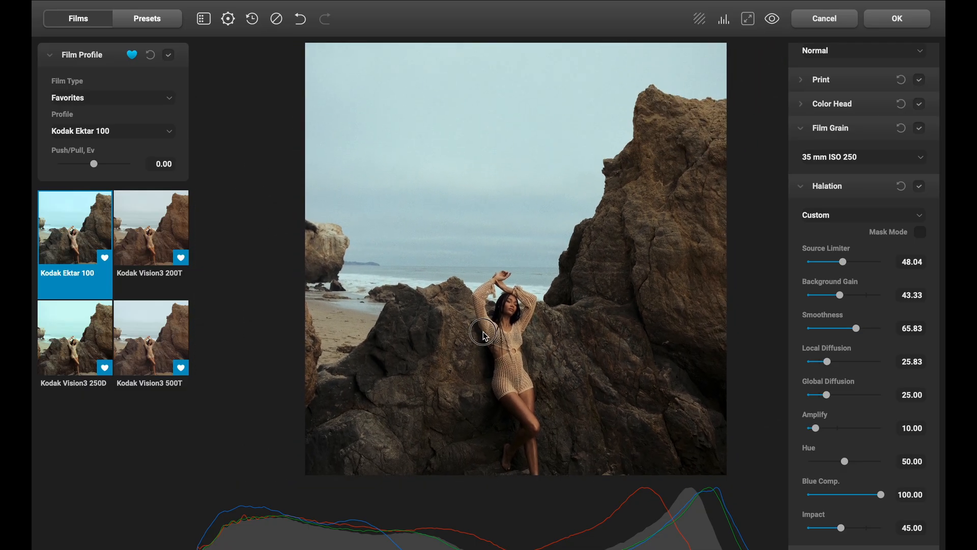
scroll(470, 223, "up", 5)
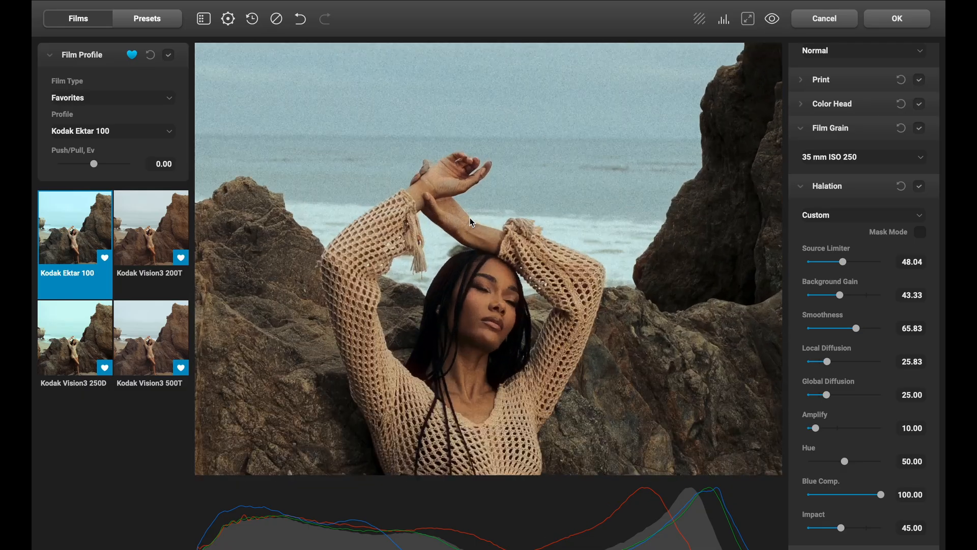
scroll(453, 213, "up", 2)
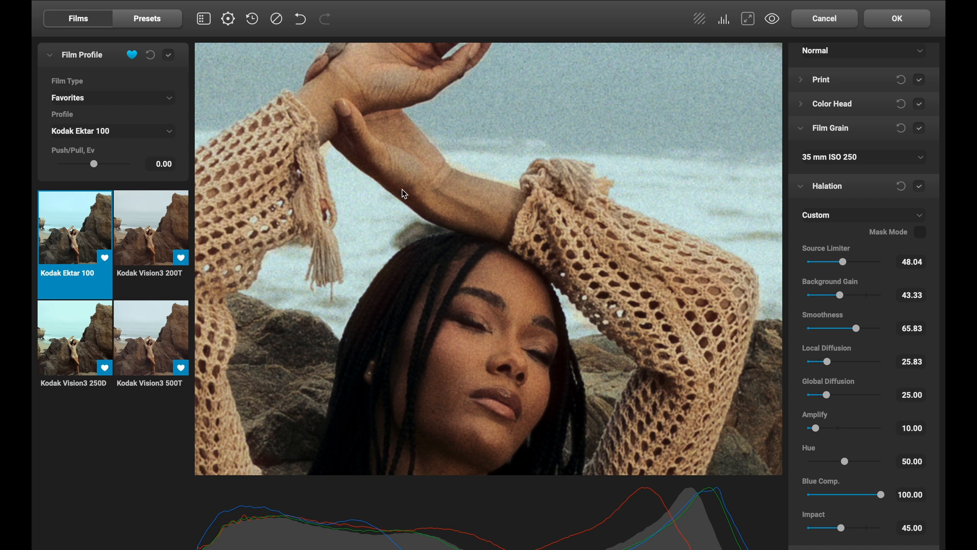
scroll(578, 345, "down", 3)
scroll(573, 334, "up", 3)
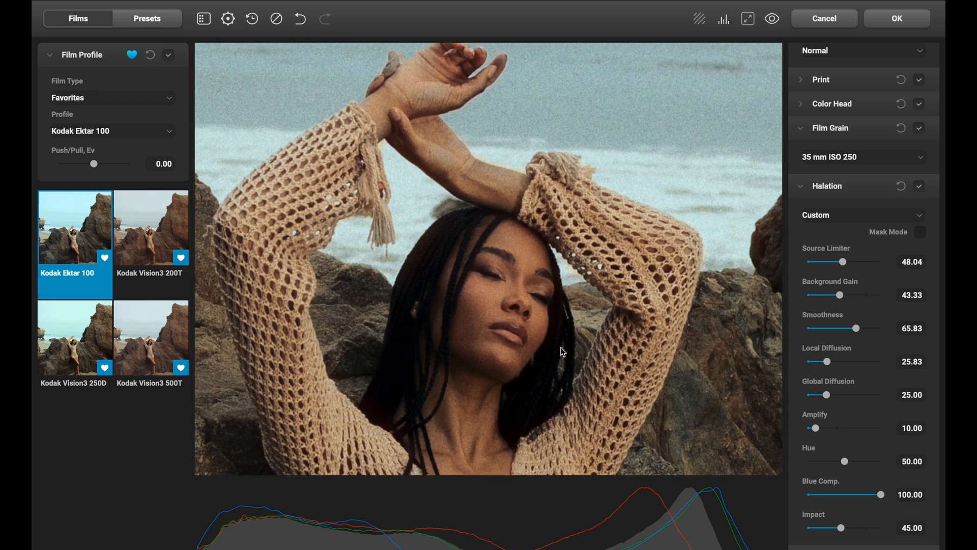
scroll(443, 309, "up", 2)
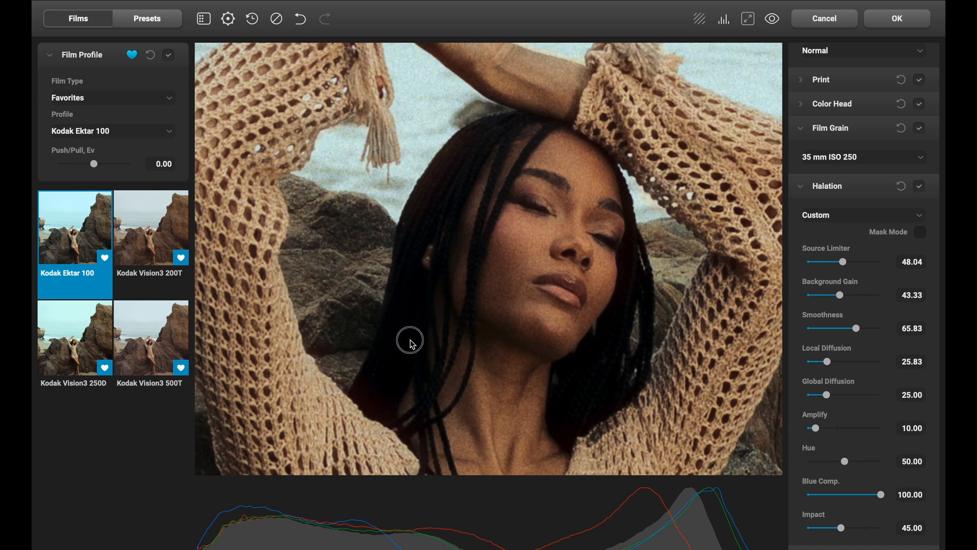
left_click_drag(350, 363, 488, 223)
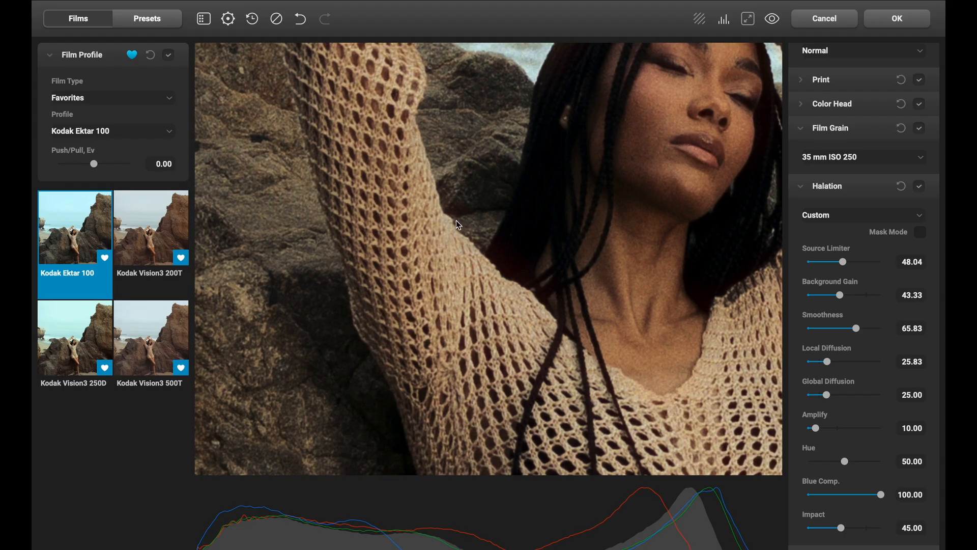
scroll(521, 295, "down", 3)
left_click_drag(389, 420, 523, 288)
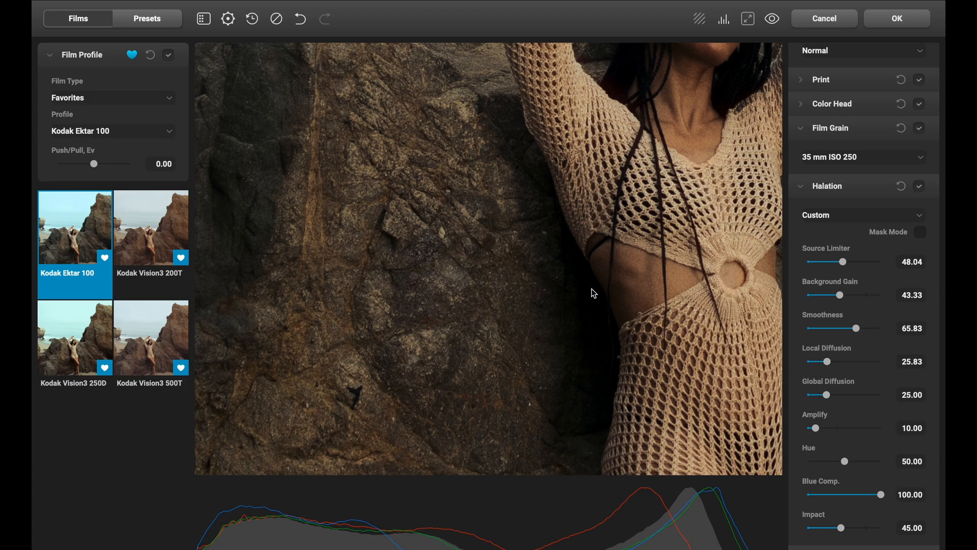
left_click_drag(595, 433, 311, 311)
left_click_drag(522, 262, 460, 506)
scroll(463, 306, "down", 10)
left_click_drag(426, 188, 709, 462)
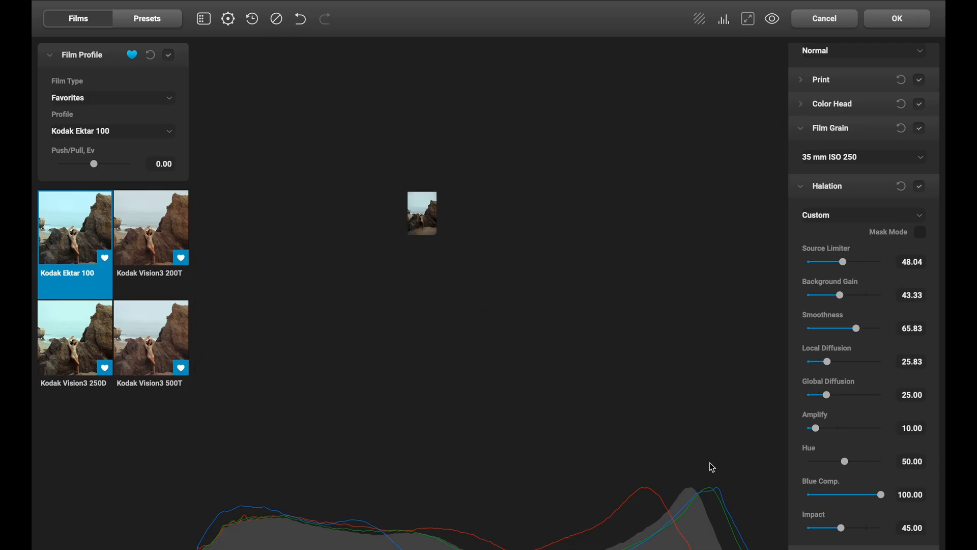
scroll(409, 209, "up", 10)
scroll(398, 209, "down", 4)
left_click_drag(400, 210, 512, 292)
left_click_drag(581, 306, 432, 142)
Enable Bloom and inspect its effect on the sea, sky and rock edges
left_click(800, 188)
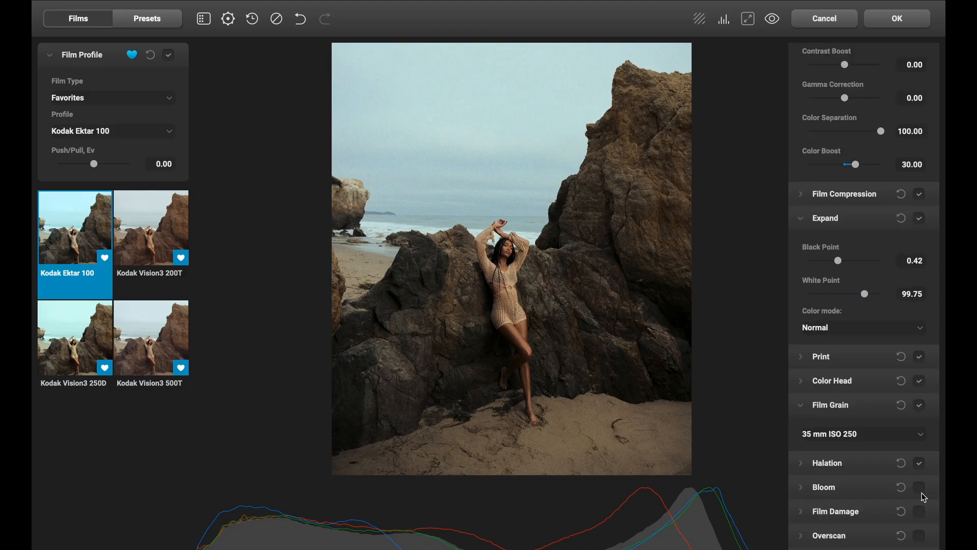
left_click(438, 245)
left_click_drag(596, 214, 430, 208)
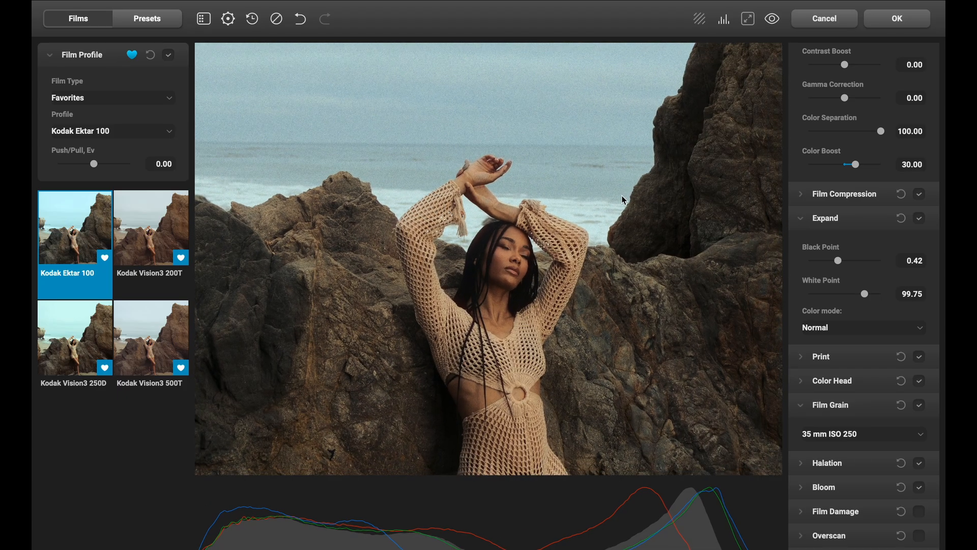
left_click_drag(629, 159, 567, 336)
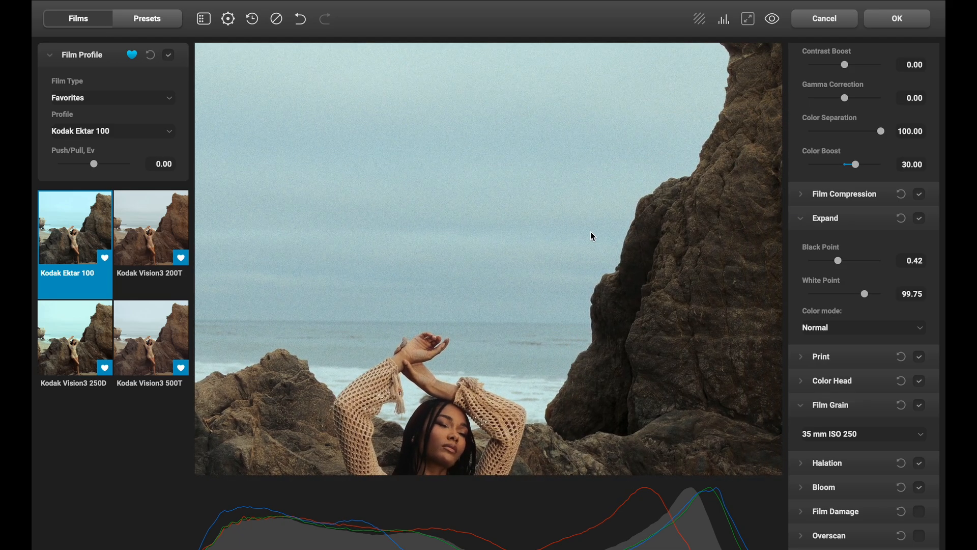
left_click_drag(615, 264, 680, 189)
left_click_drag(480, 234, 522, 270)
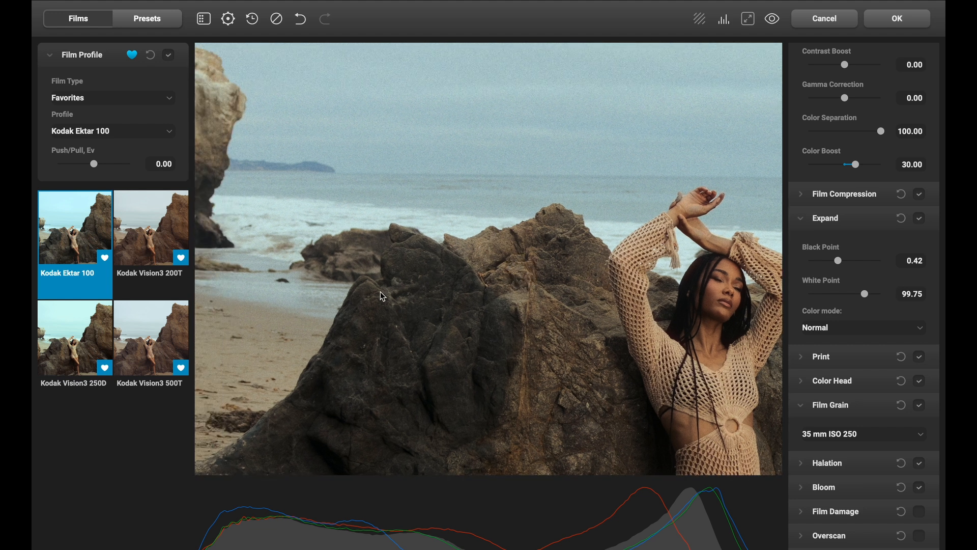
left_click_drag(443, 316, 459, 243)
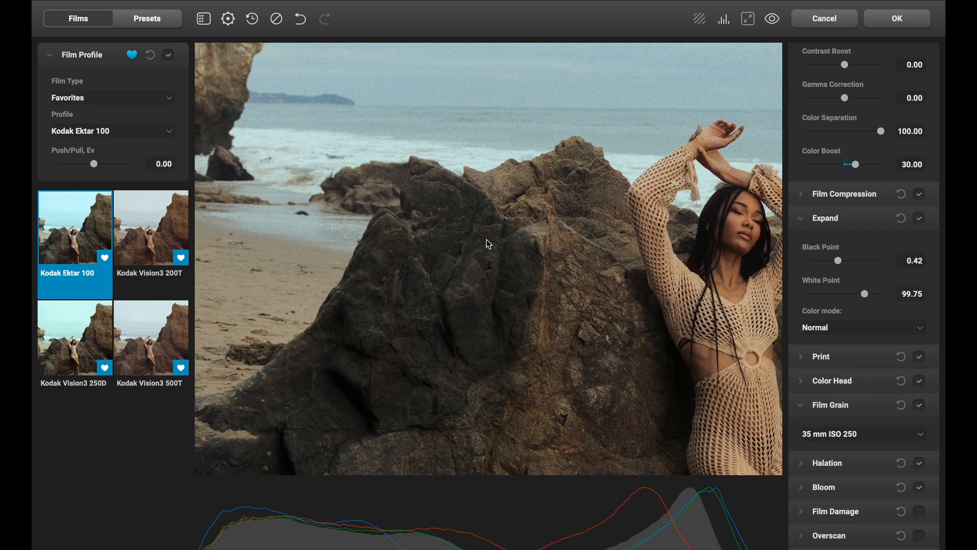
Compare the rocks, sea and woman at close range with Bloom off and on
left_click(920, 407)
left_click(919, 488)
left_click(920, 489)
left_click(919, 489)
left_click(919, 488)
left_click_drag(567, 190, 340, 206)
left_click_drag(674, 155, 514, 284)
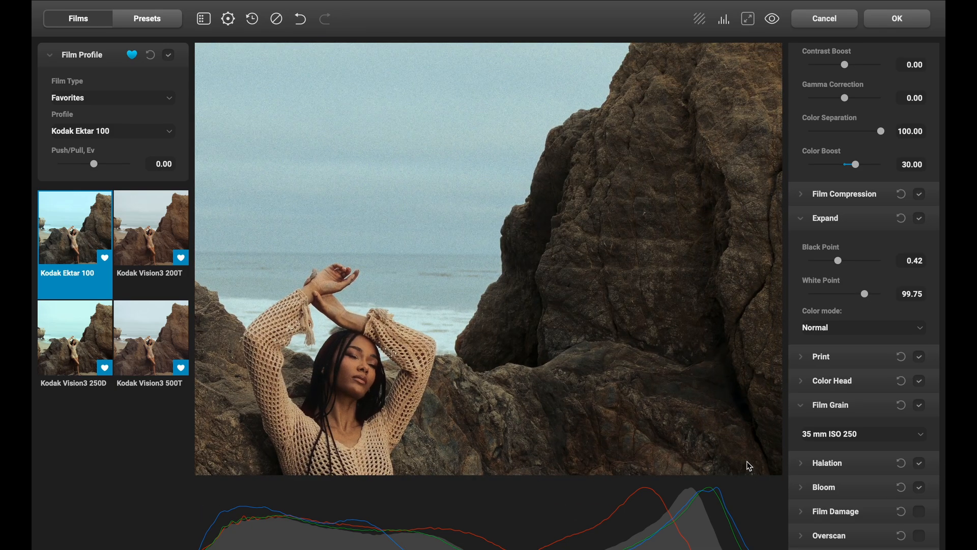
left_click_drag(604, 294, 664, 296)
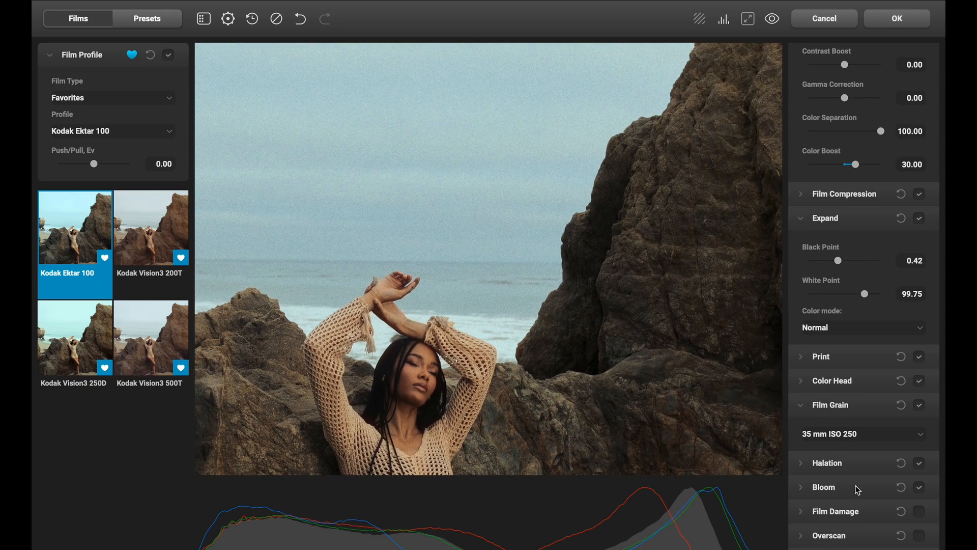
left_click(920, 489)
left_click(921, 490)
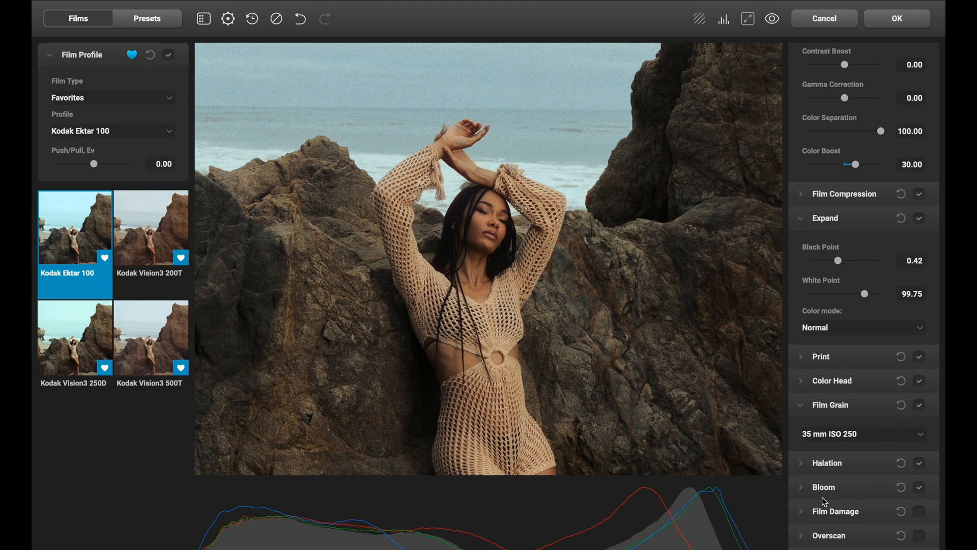
Review the Bloom settings and its available film-format presets, keeping the Custom option
left_click(802, 493)
scroll(813, 491, "down", 5)
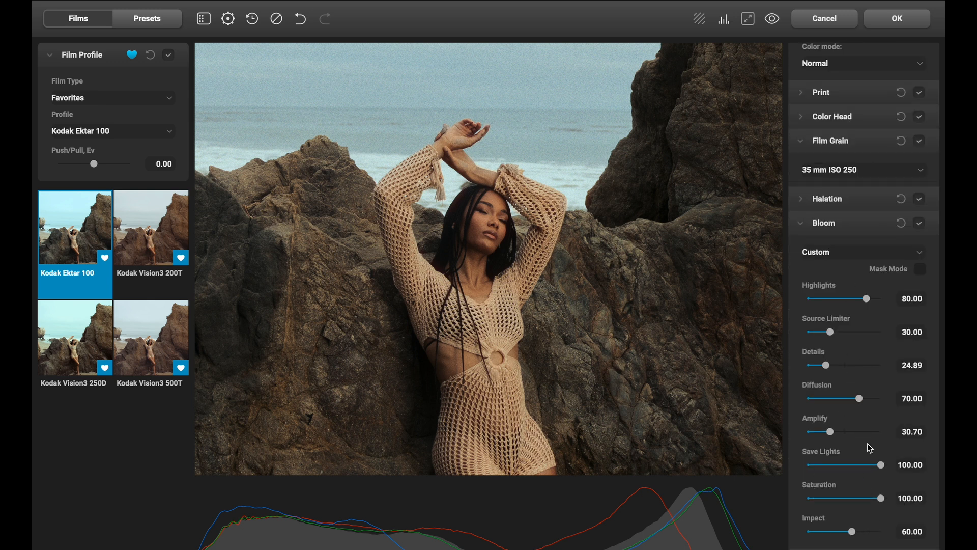
left_click(853, 251)
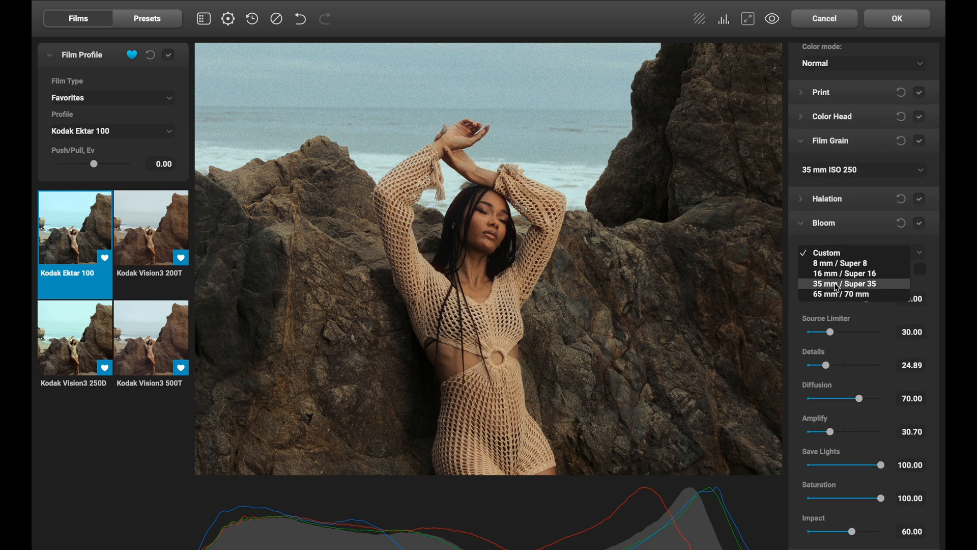
left_click(851, 227)
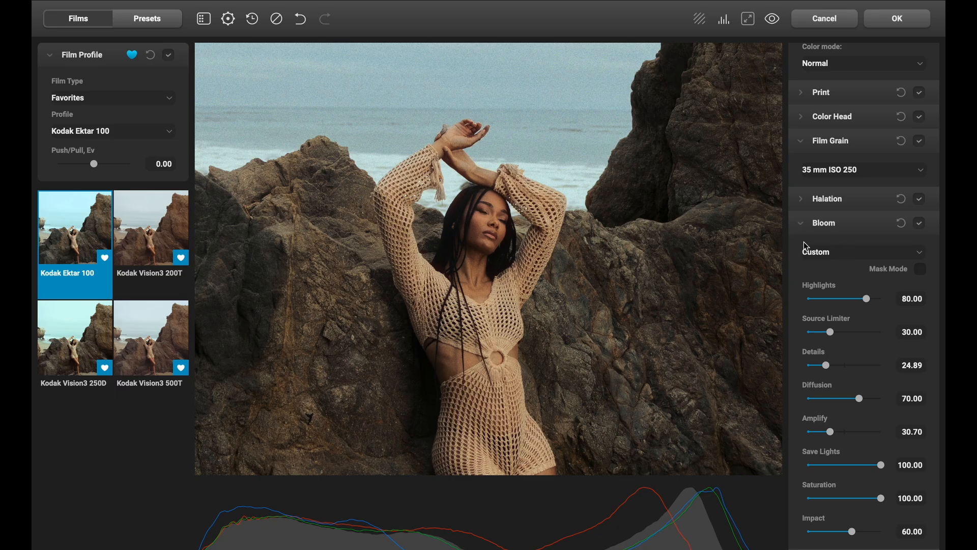
left_click(807, 227)
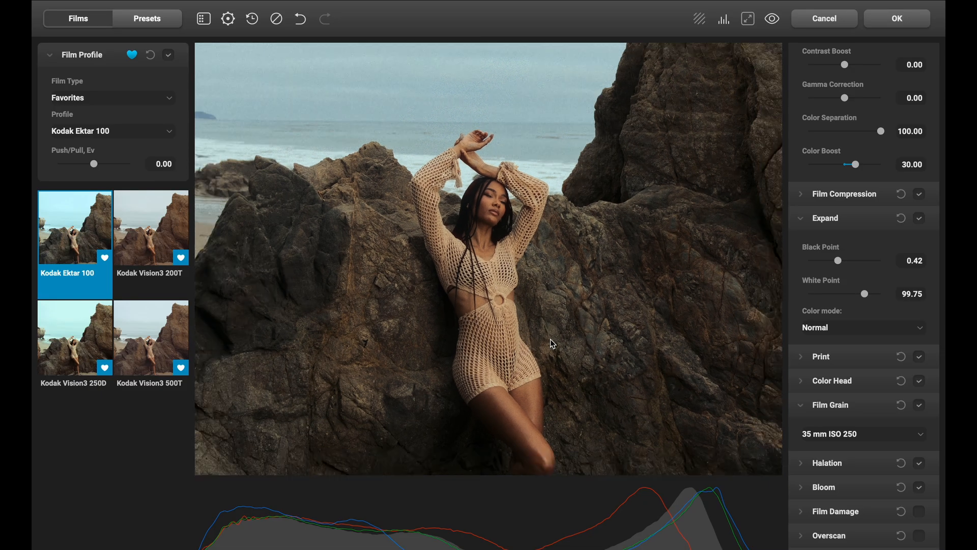
Enable Film Damage, inspect its scratches and dust across the rocks and sand, and open its settings
left_click(925, 513)
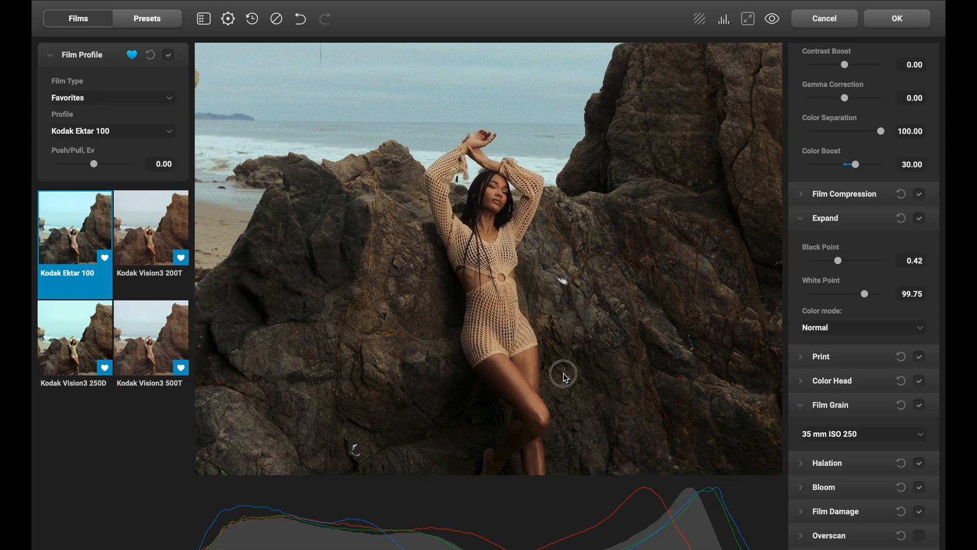
left_click_drag(552, 399, 542, 227)
left_click_drag(615, 266, 616, 294)
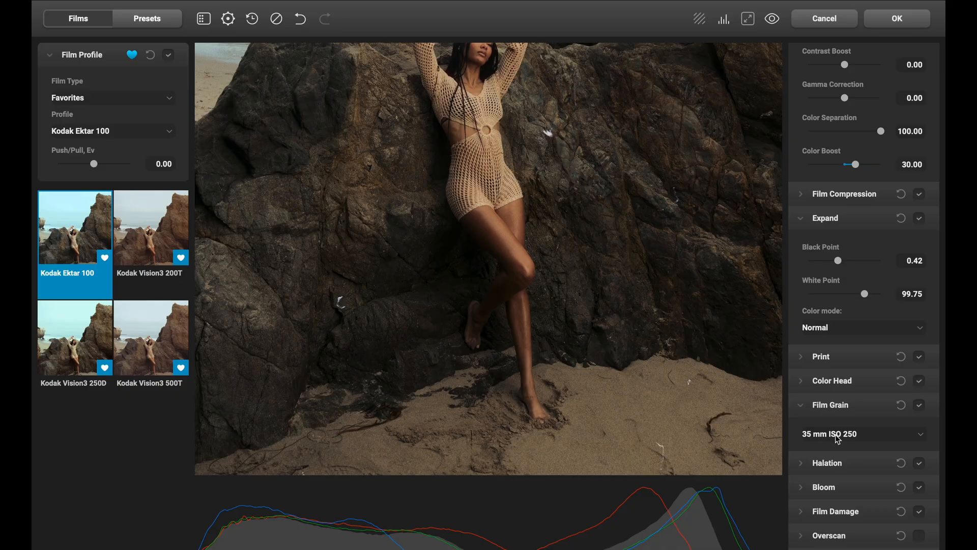
left_click(805, 406)
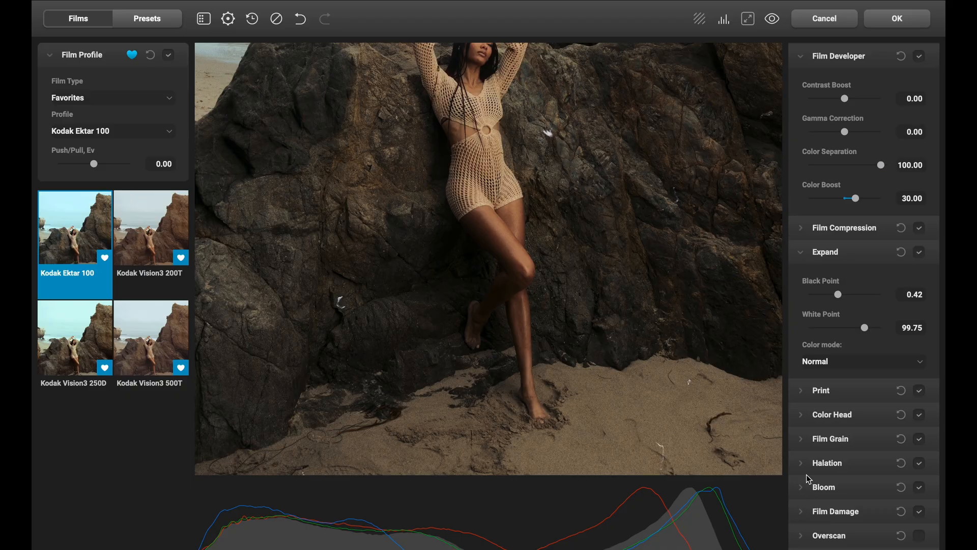
left_click(803, 511)
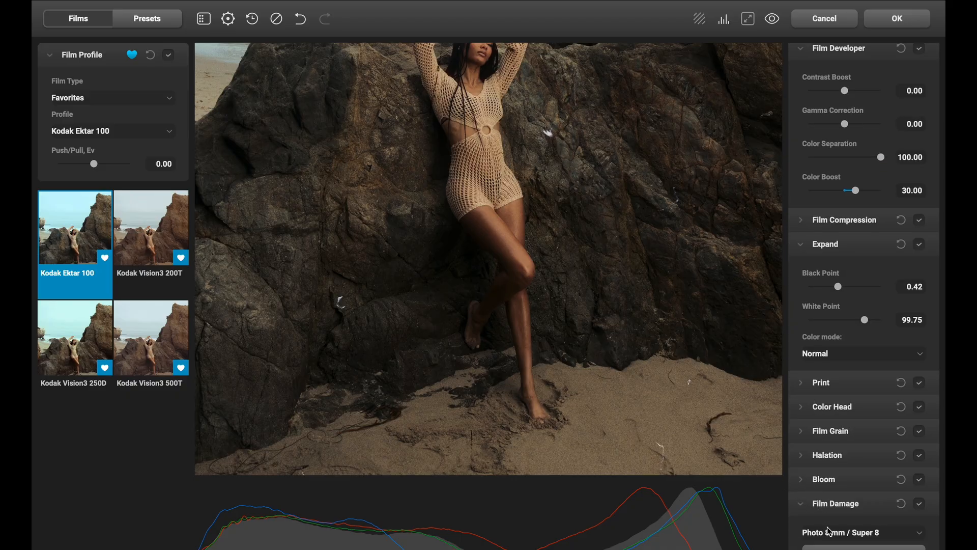
Try the 65 mm / 70 mm, Photo 16 mm / Super 16 and Photo 8 mm / Super 8 Film Damage presets and disable the effect
left_click(829, 531)
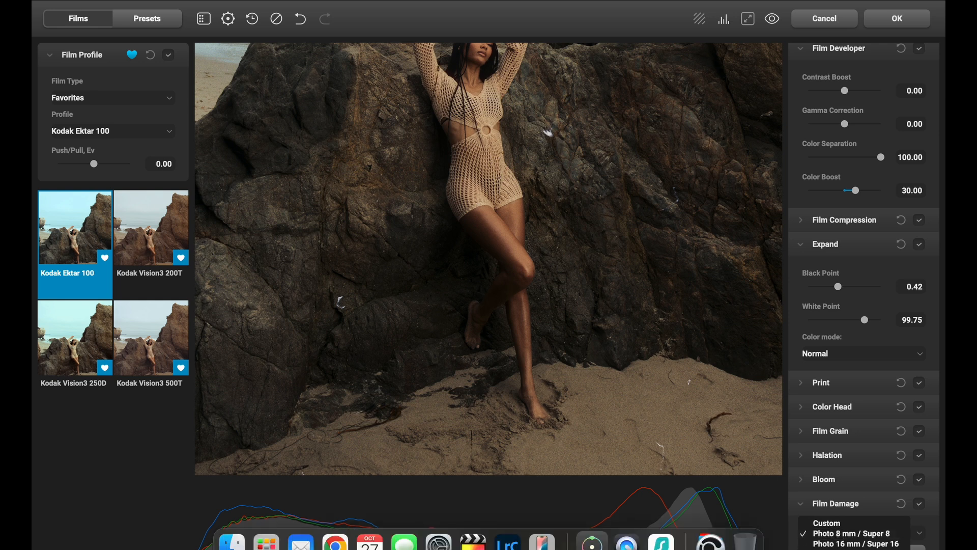
left_click(856, 543)
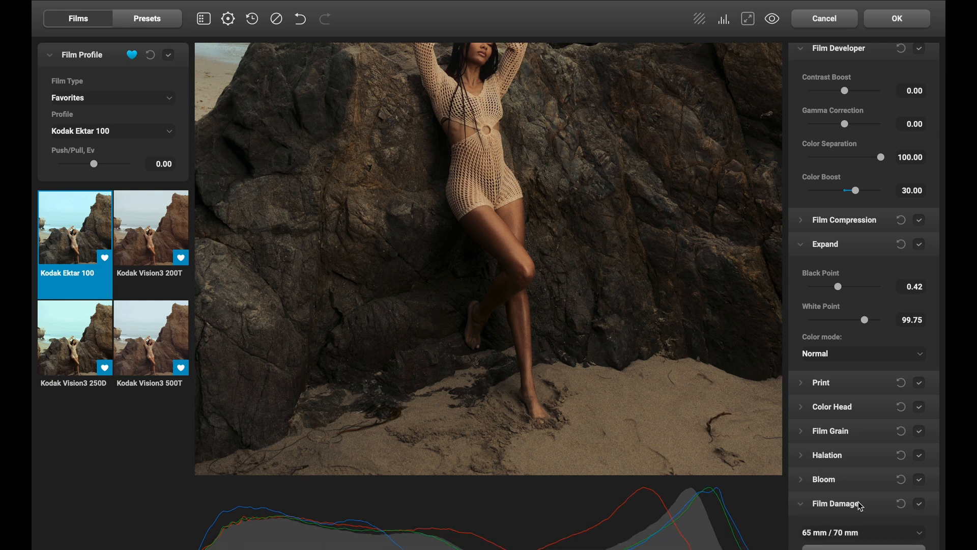
left_click(865, 534)
left_click(863, 513)
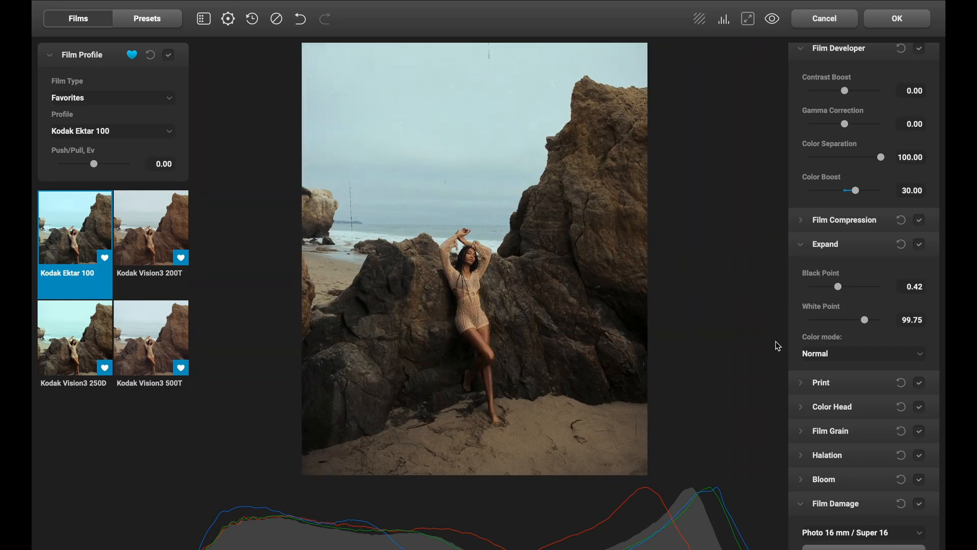
left_click(854, 532)
left_click(851, 525)
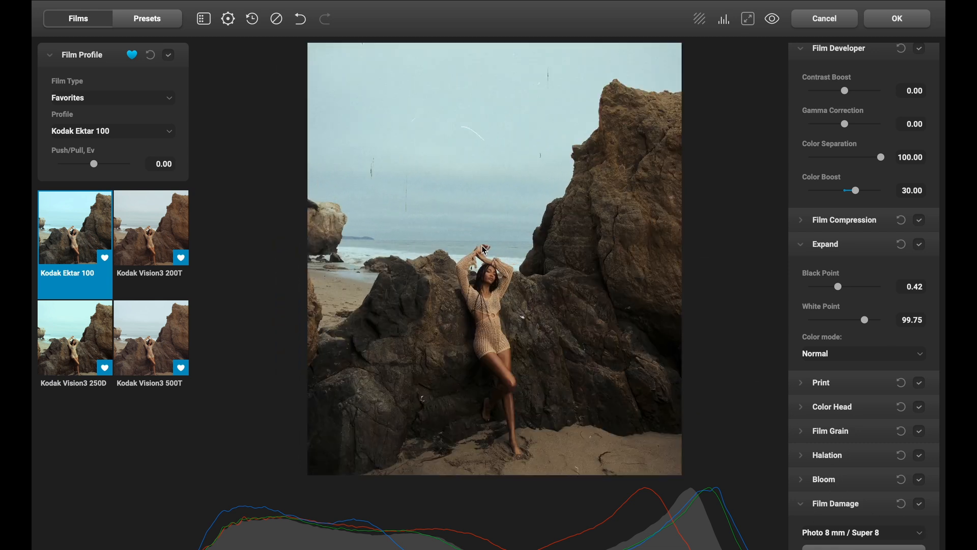
left_click(920, 504)
Enable Overscan with the Widescreen 35mm 1.85:1 gate and set the film orientation to Horizontal
scroll(850, 457, "down", 2)
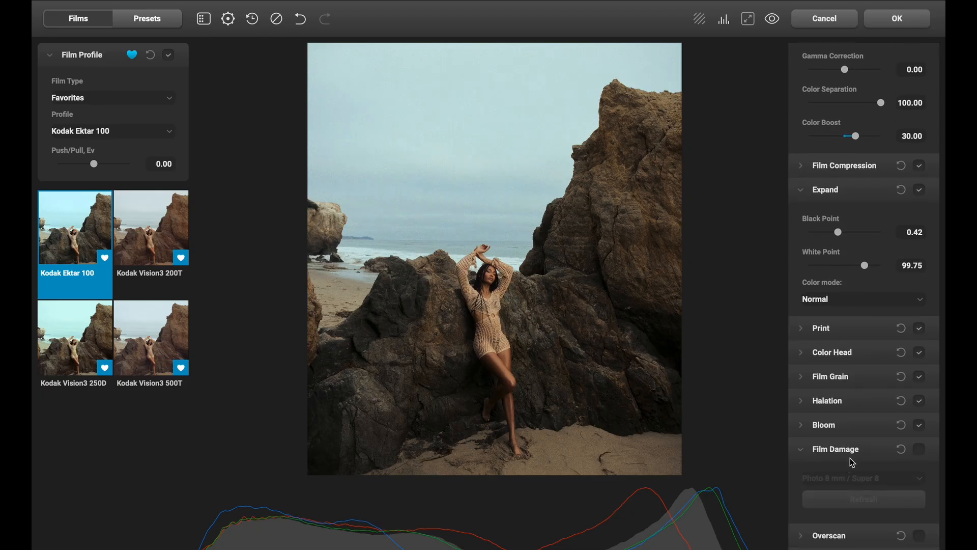
left_click(922, 538)
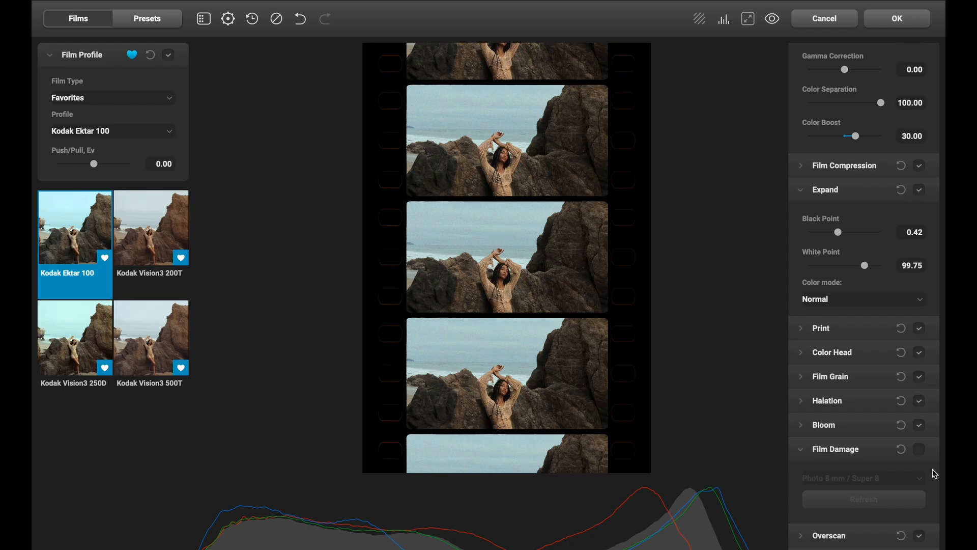
left_click(809, 541)
scroll(819, 532, "down", 2)
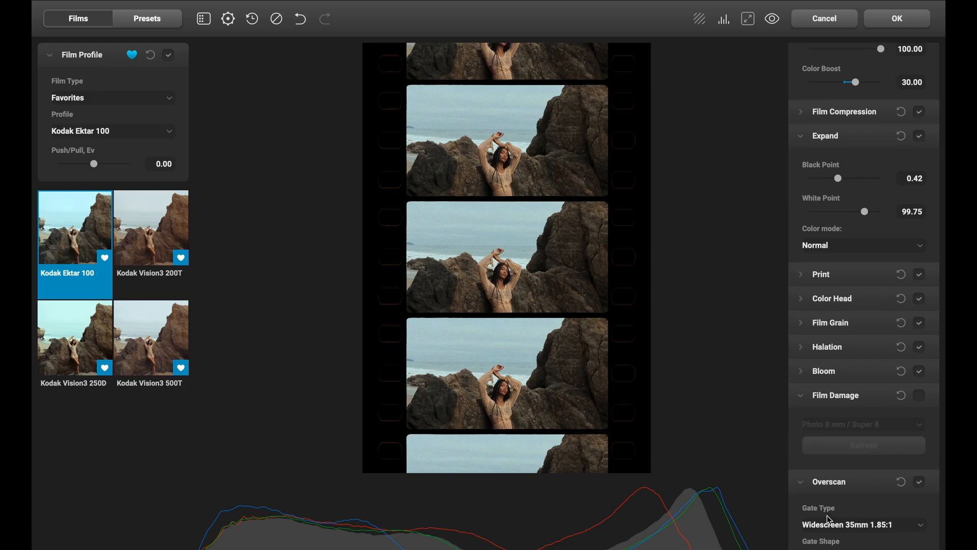
scroll(861, 464, "down", 6)
left_click(845, 457)
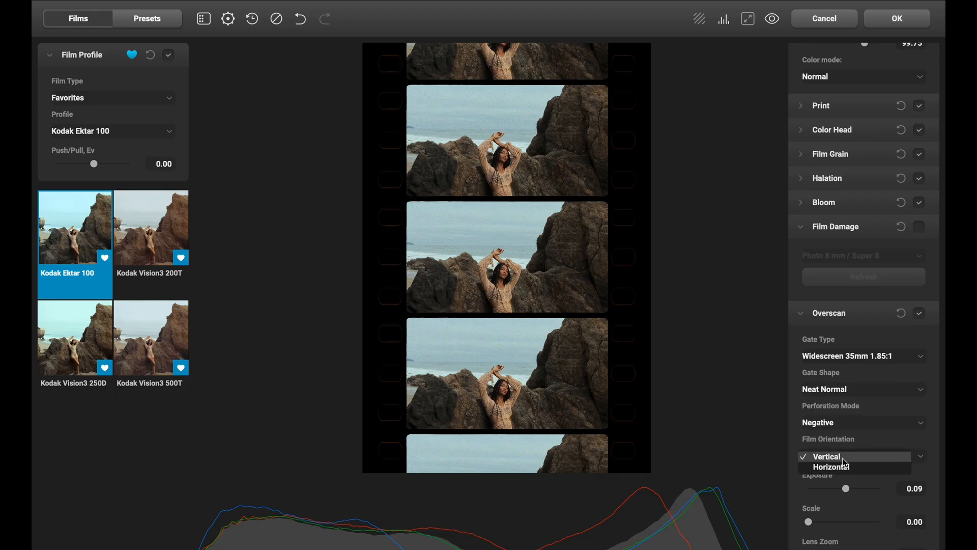
left_click(842, 468)
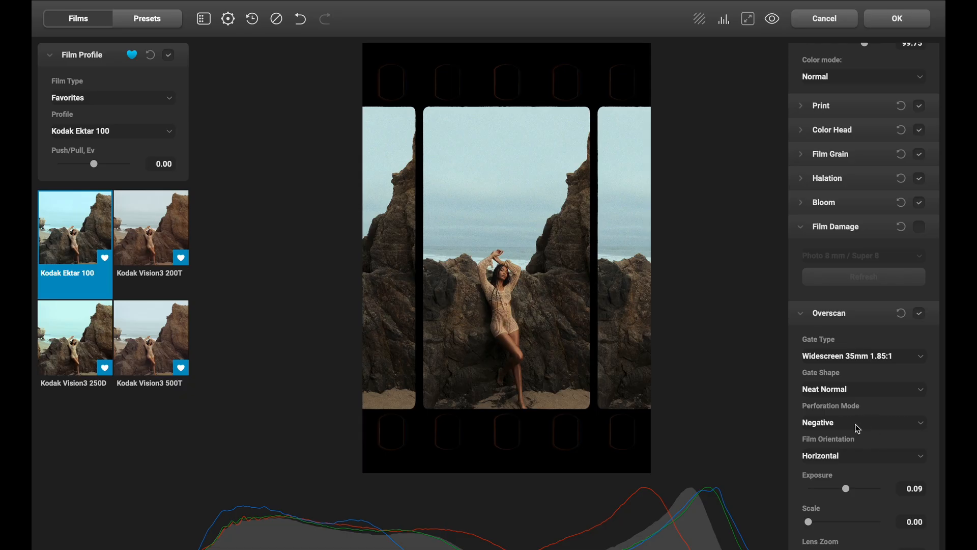
Switch the Overscan perforation mode to Positive and set its Exposure to 2.00
left_click(859, 427)
left_click(855, 438)
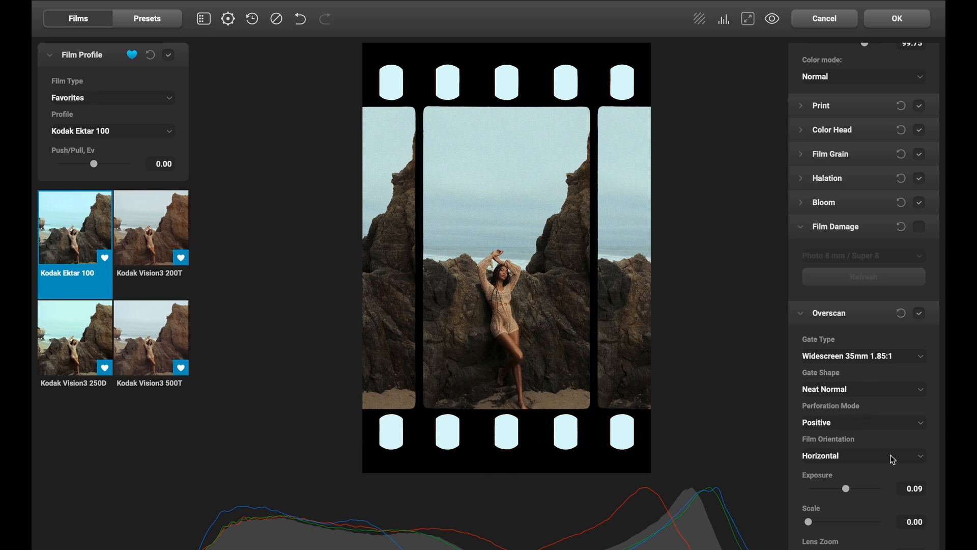
left_click_drag(847, 488, 916, 488)
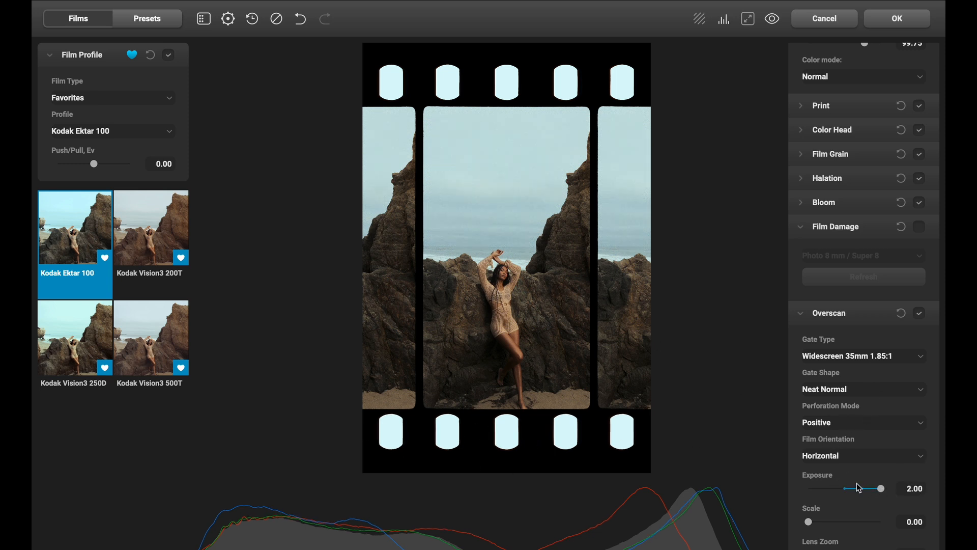
Return the perforation mode to Negative, try Overscan exposures of -2.00 and -0.07, and disable Overscan
left_click(837, 422)
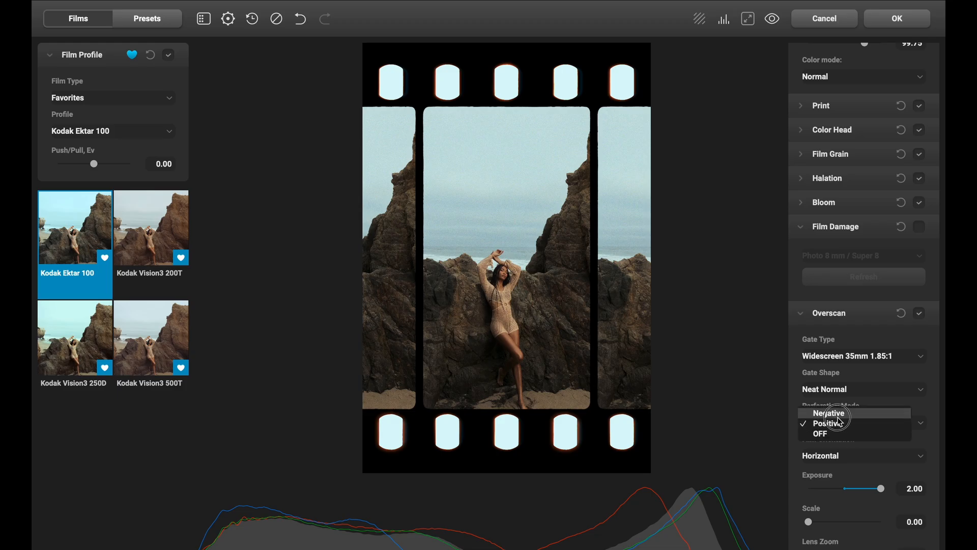
left_click(839, 416)
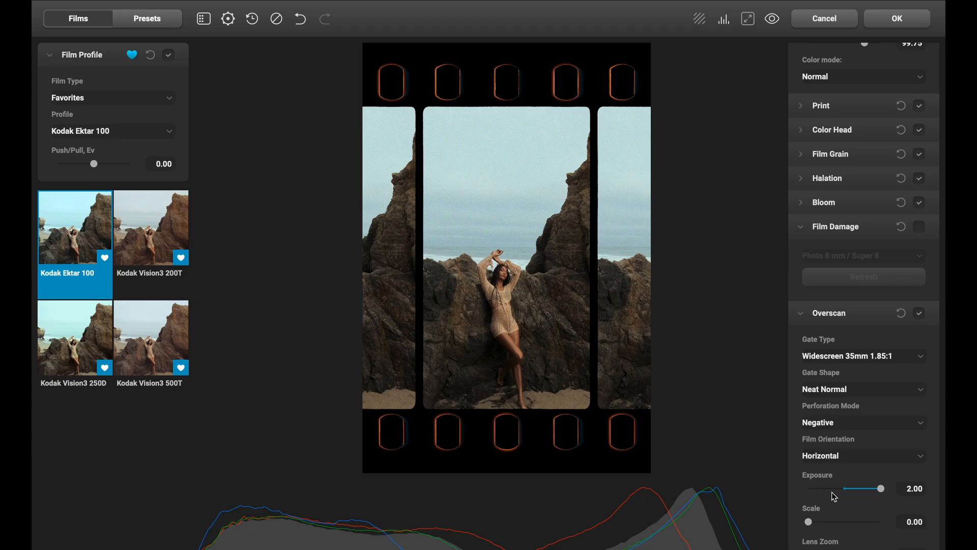
left_click_drag(880, 489, 688, 469)
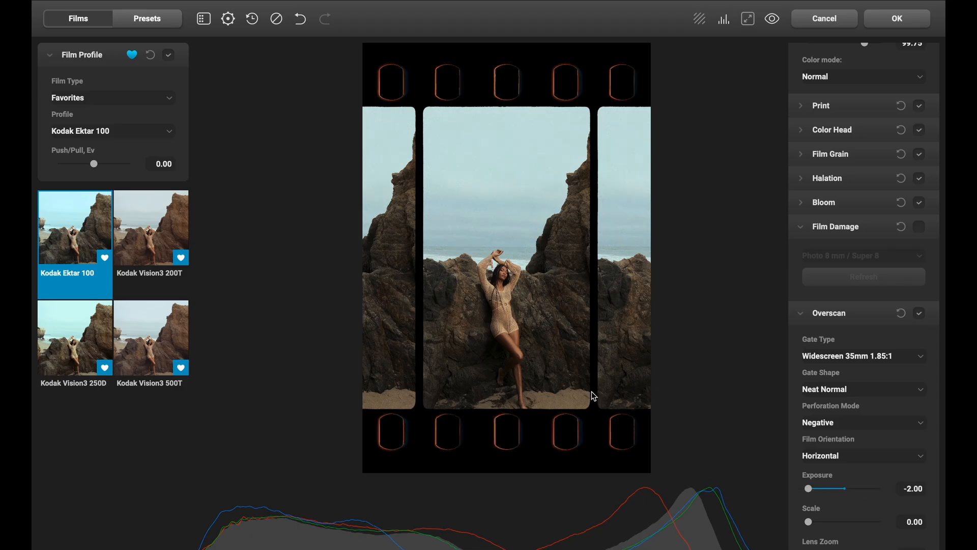
left_click(844, 488)
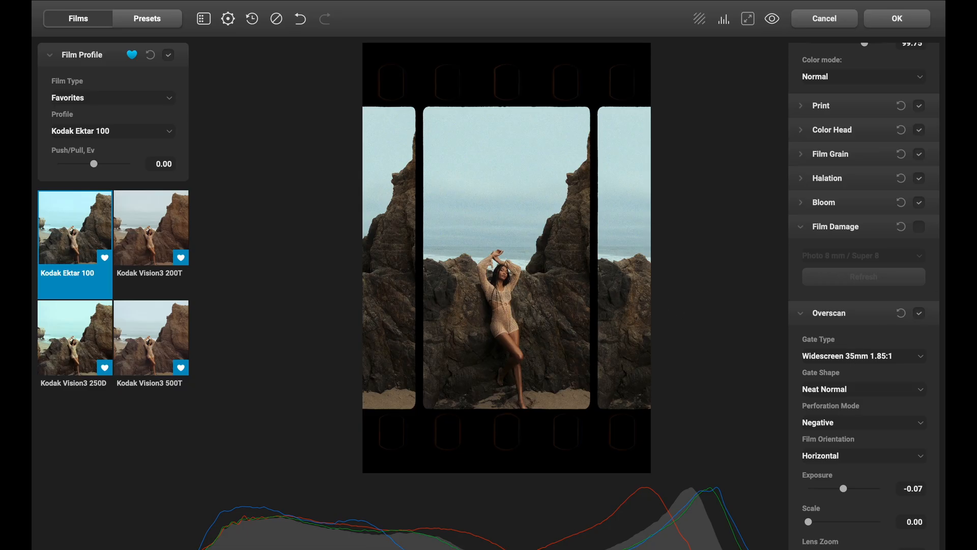
left_click(919, 313)
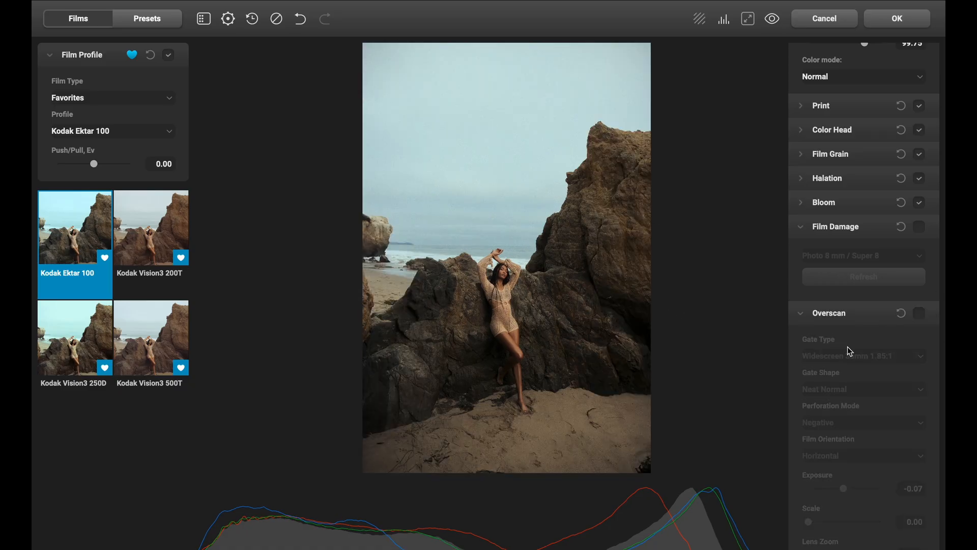
Enable Vignette on the portrait and set its Exposure to -0.50
scroll(848, 346, "down", 3)
left_click(802, 189)
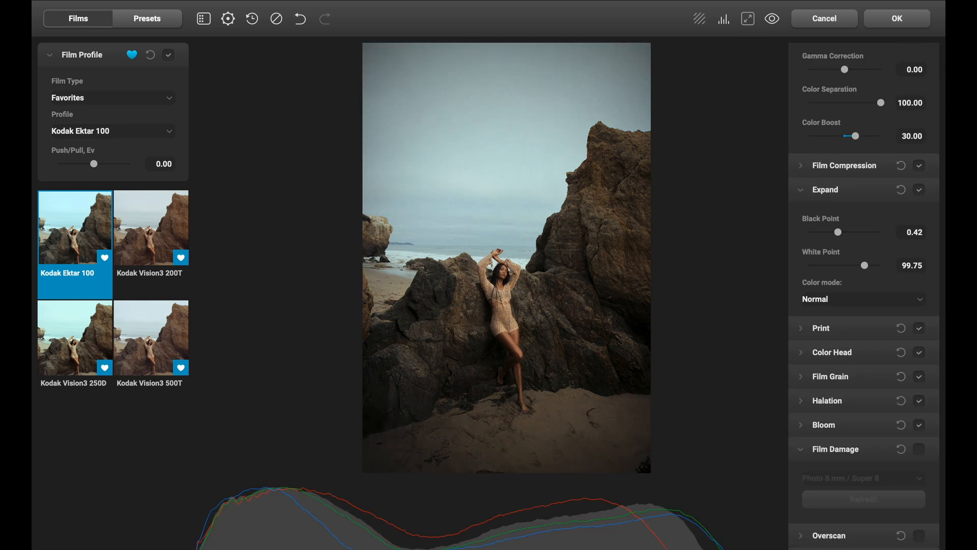
scroll(811, 487, "down", 3)
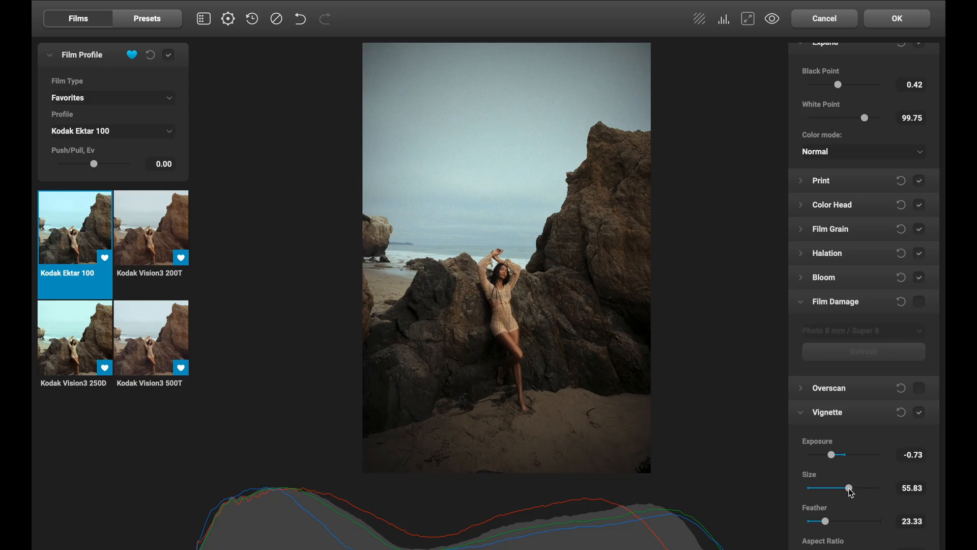
left_click_drag(834, 461, 839, 461)
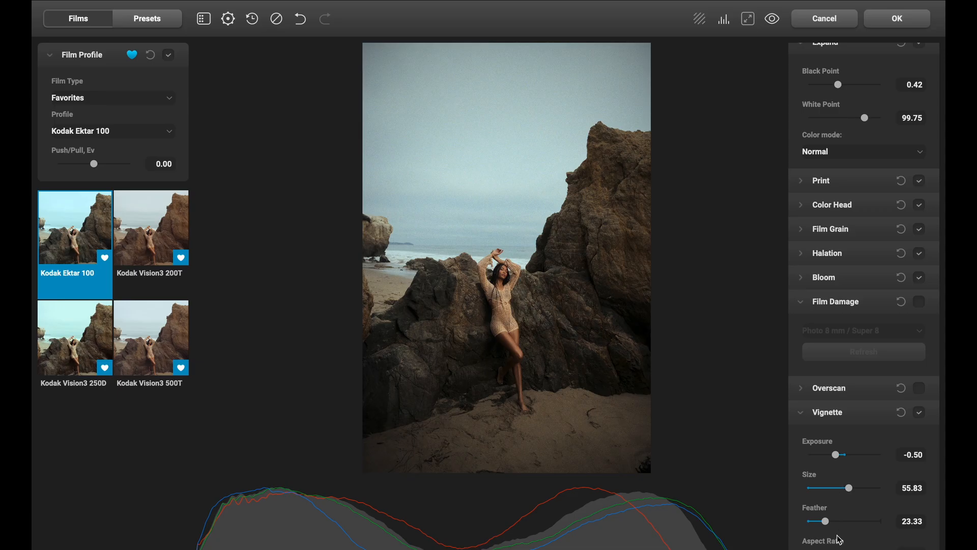
Set the Vignette Feather to 0 to reveal its hard edge and set its Exposure to -0.37
scroll(880, 501, "up", 2)
scroll(880, 499, "down", 2)
left_click_drag(827, 522, 744, 522)
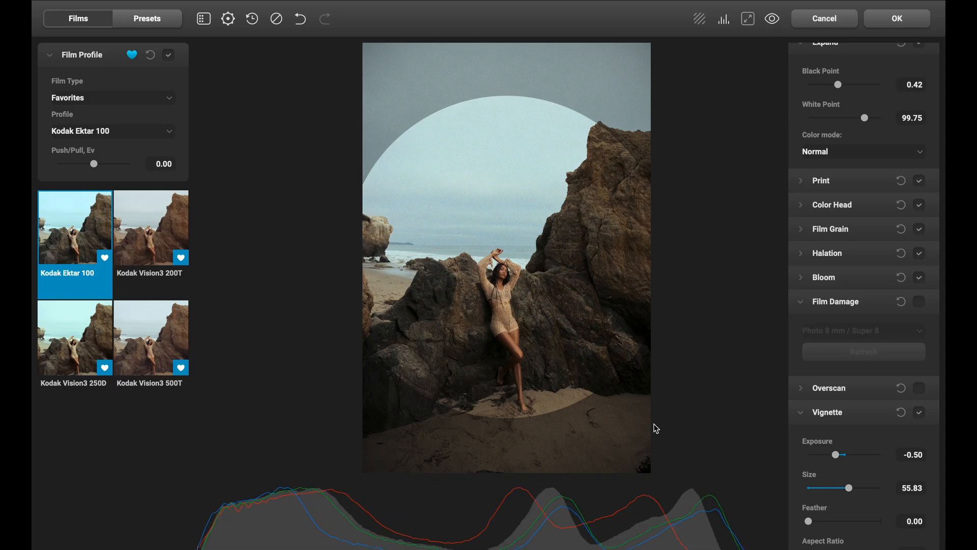
left_click_drag(838, 454, 842, 456)
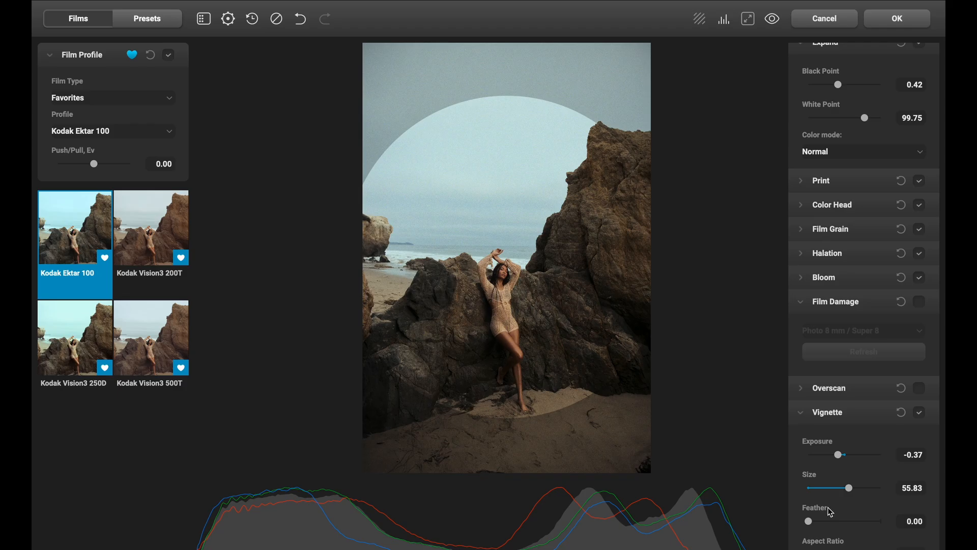
Set the Vignette Size to 67.50, its Feather to 22.50 and its Exposure to -0.40
left_click_drag(848, 490, 859, 491)
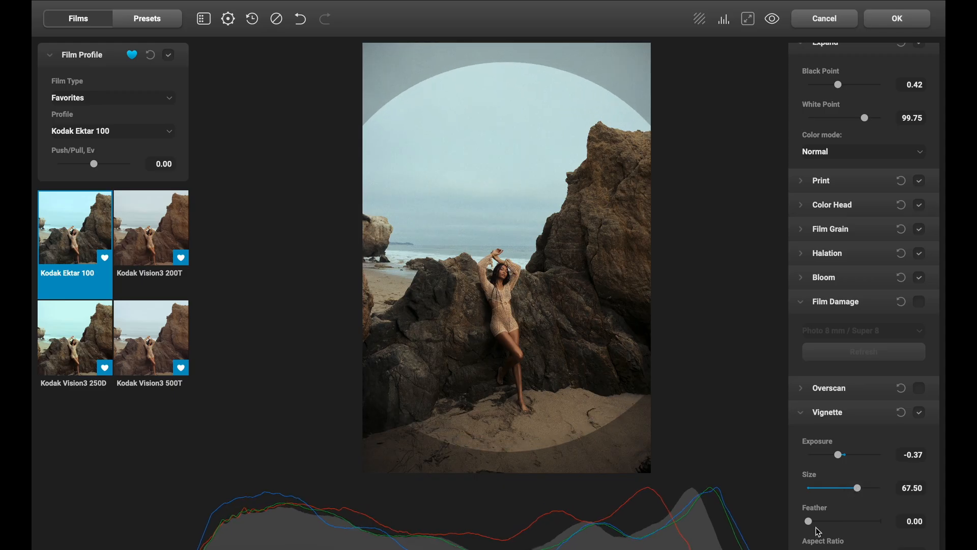
left_click_drag(814, 524, 828, 527)
left_click_drag(841, 457, 841, 457)
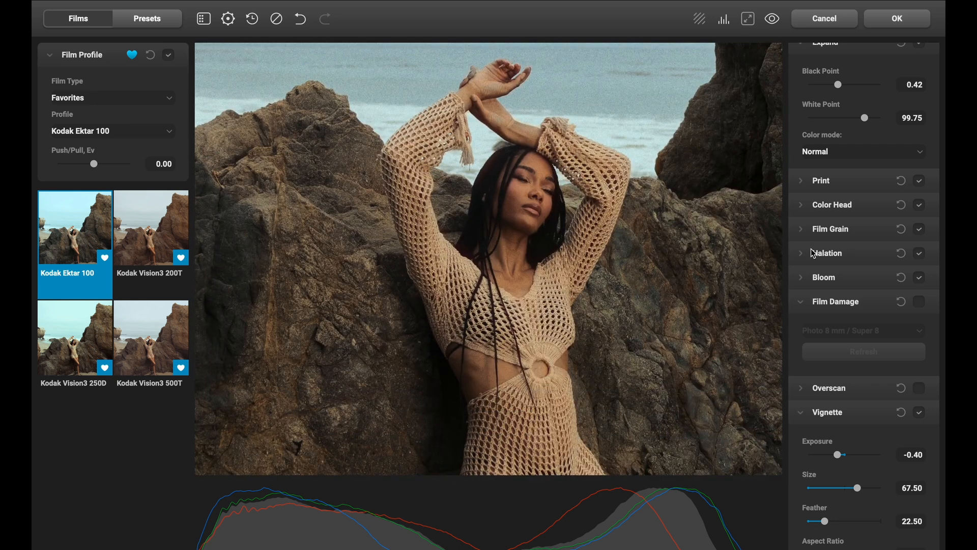
Set the Halation Impact to 34.17 and check the effect on the whole portrait
left_click(813, 253)
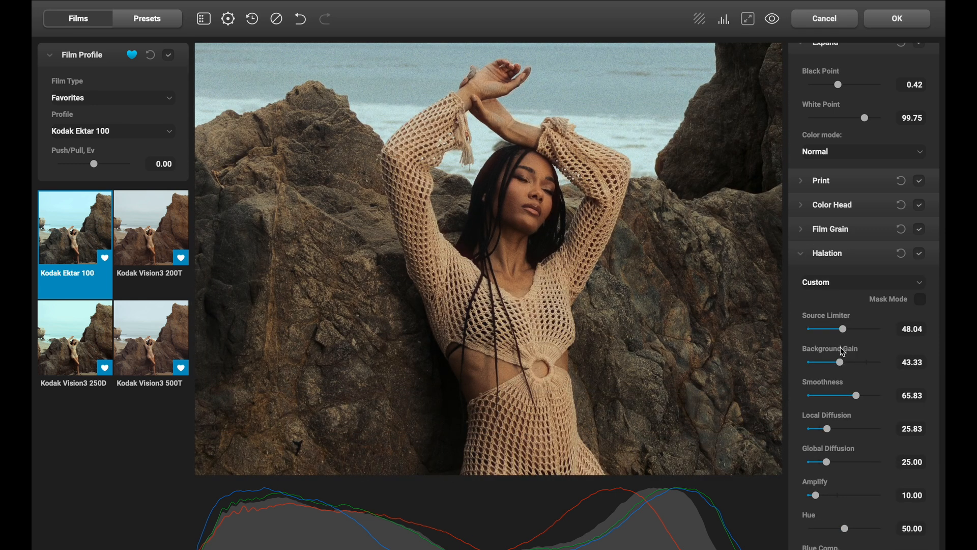
scroll(841, 347, "down", 6)
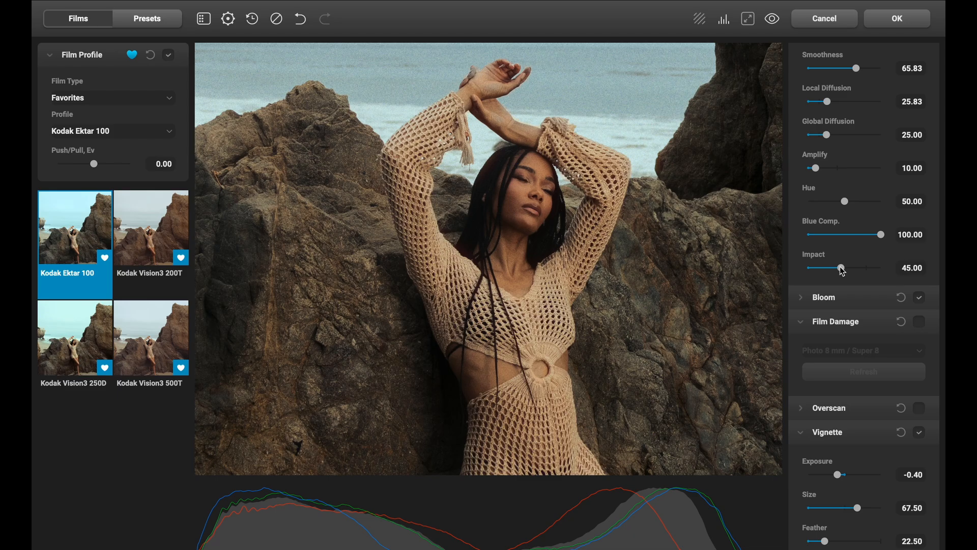
left_click(834, 268)
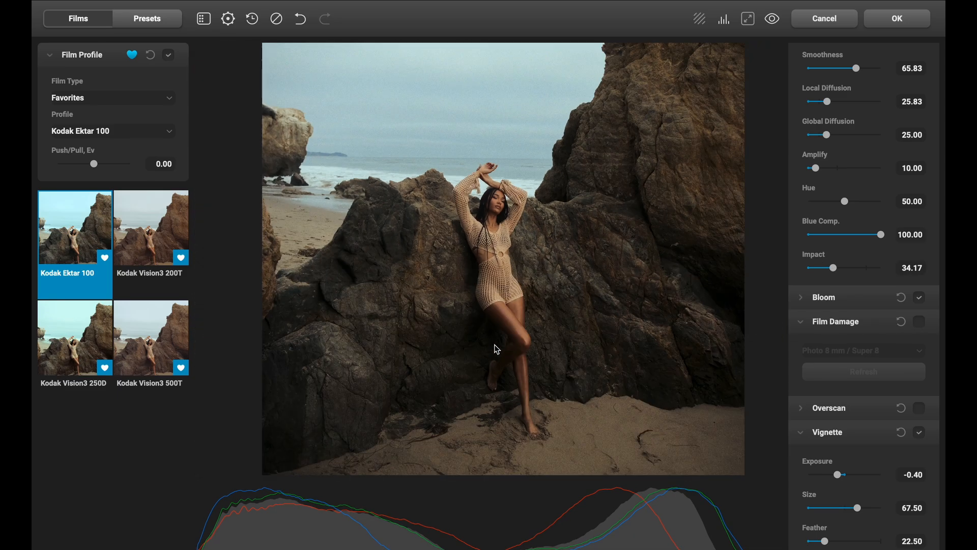
left_click_drag(524, 313, 524, 324)
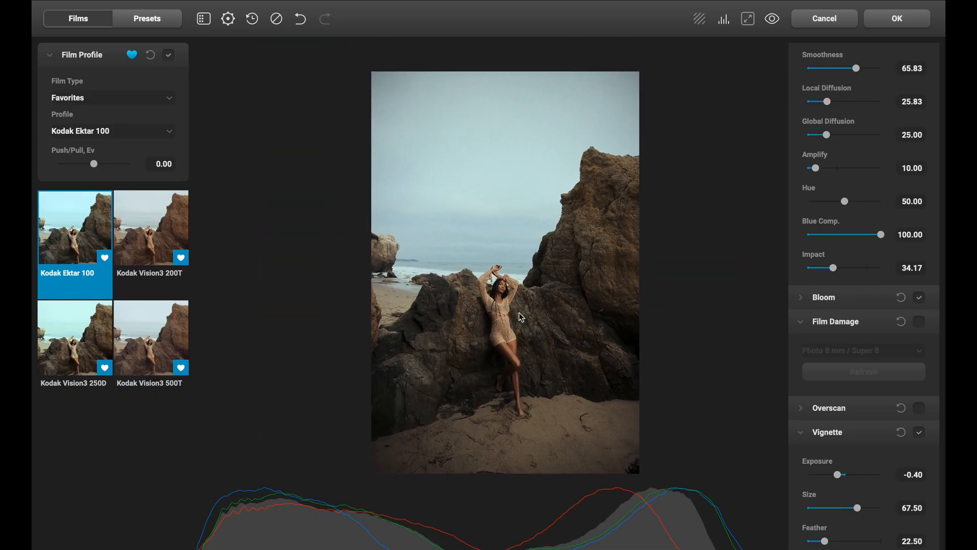
Compare the portrait with and without the Dehancer look, examining both the whole frame and the woman up close
left_click(772, 19)
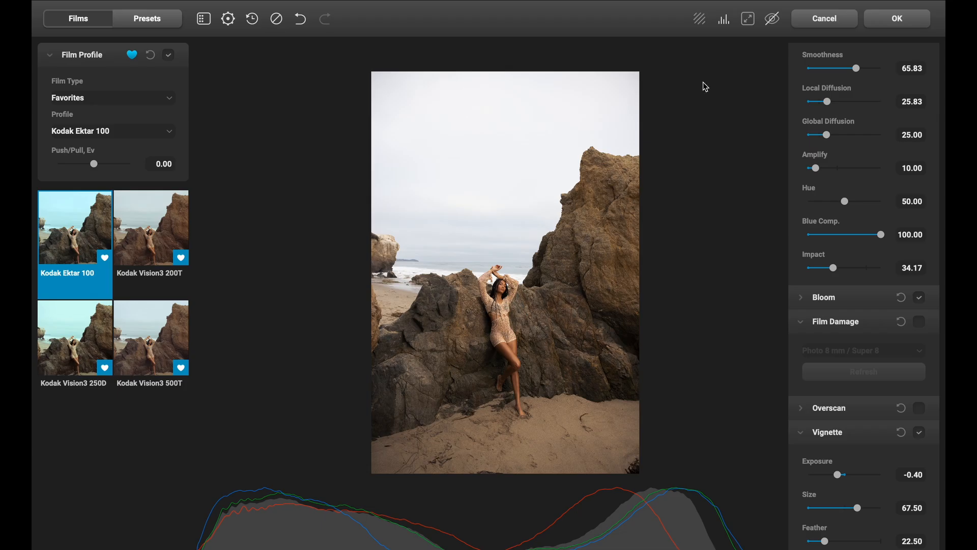
left_click(772, 19)
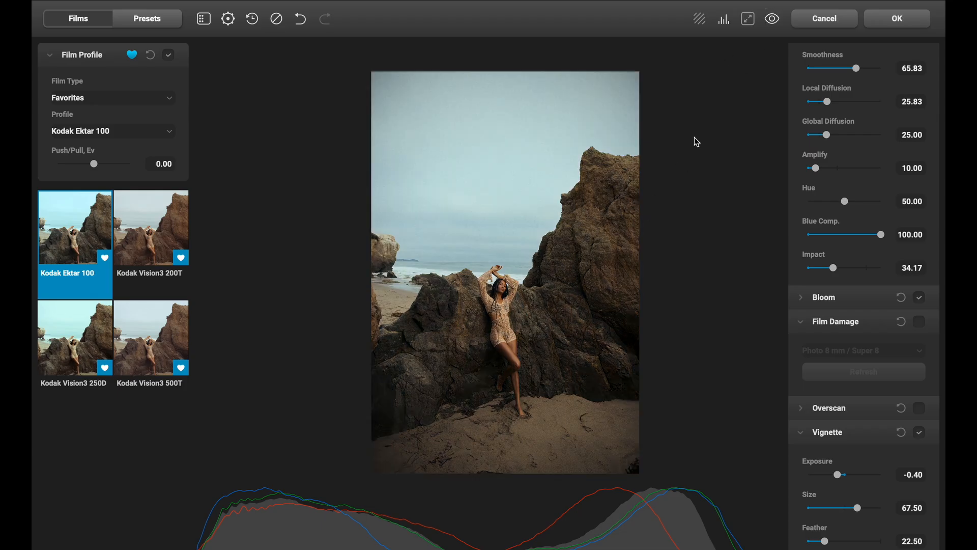
left_click(773, 20)
left_click(773, 20)
left_click(511, 261)
left_click_drag(543, 212, 537, 182)
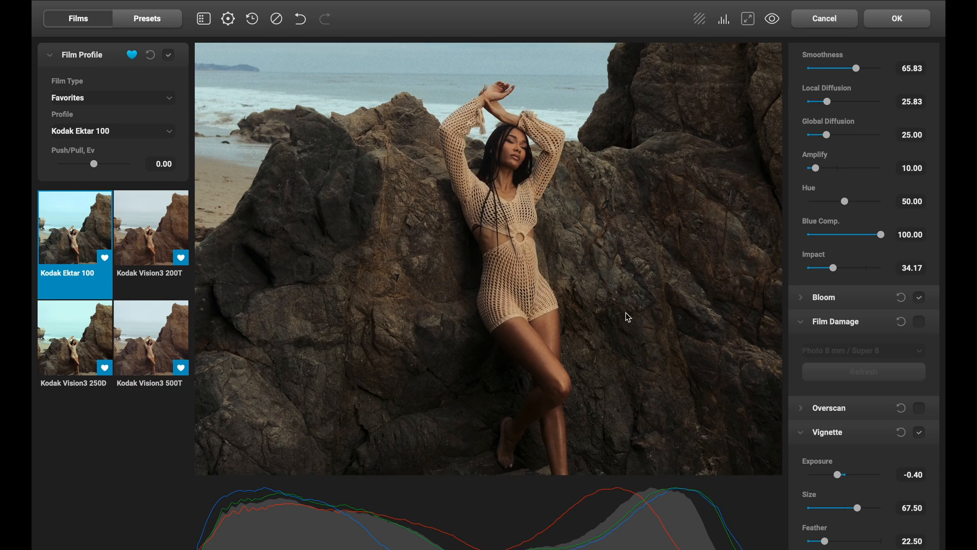
left_click(528, 276)
scroll(527, 276, "down", 1)
left_click_drag(562, 182, 537, 287)
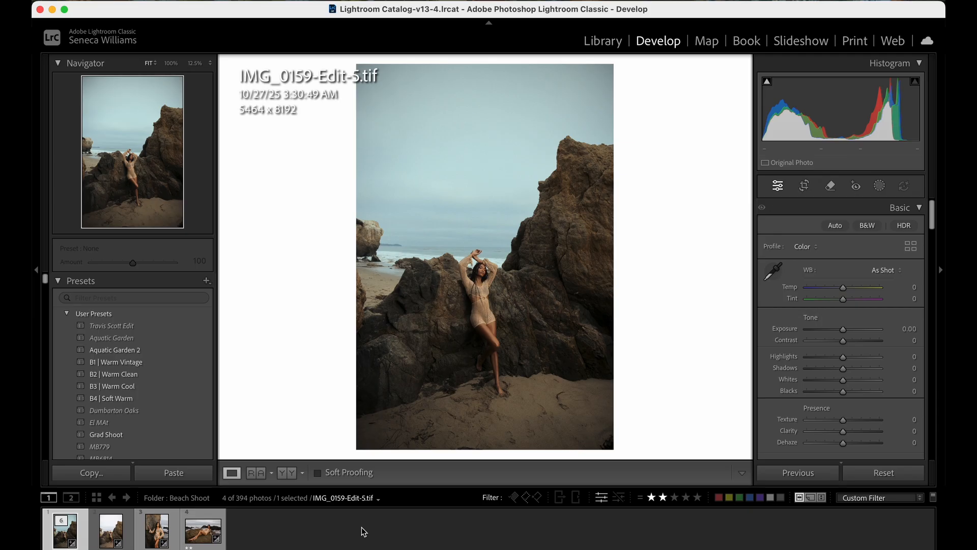
In Lightroom Classic, compare IMG_0159-Edit-5.tif with its neighbouring original and examine the edit's grain and detail at several magnifications
key("Right")
key("Left")
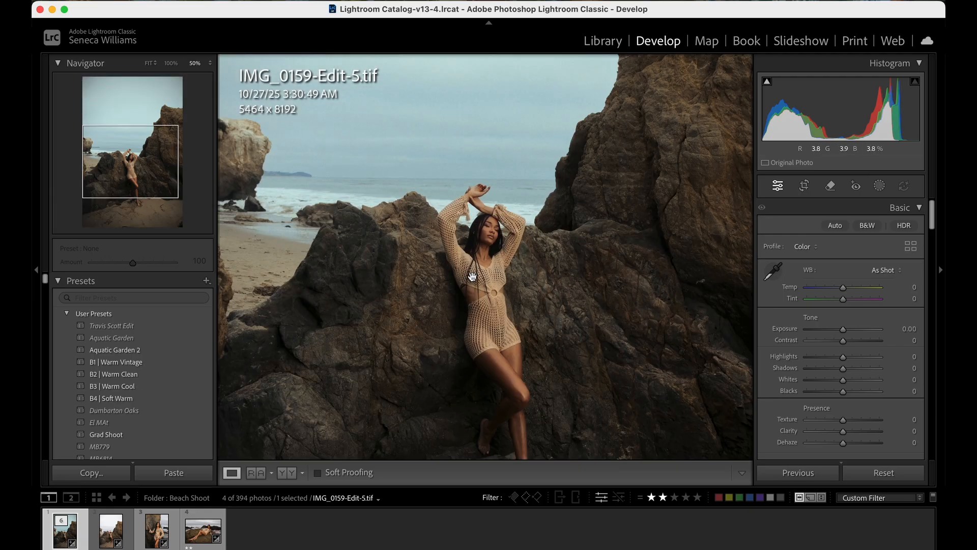
left_click(481, 279)
scroll(490, 256, "up", 5)
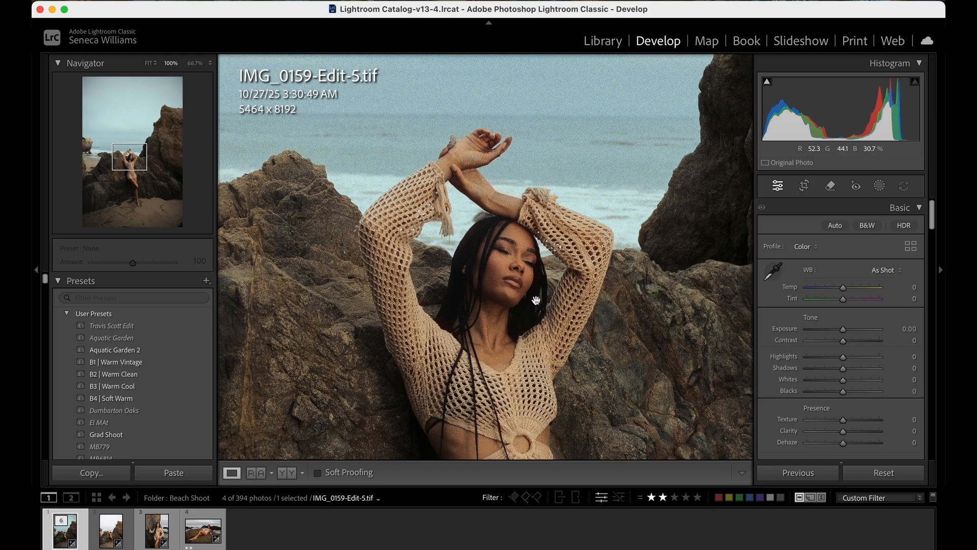
key("super+minus")
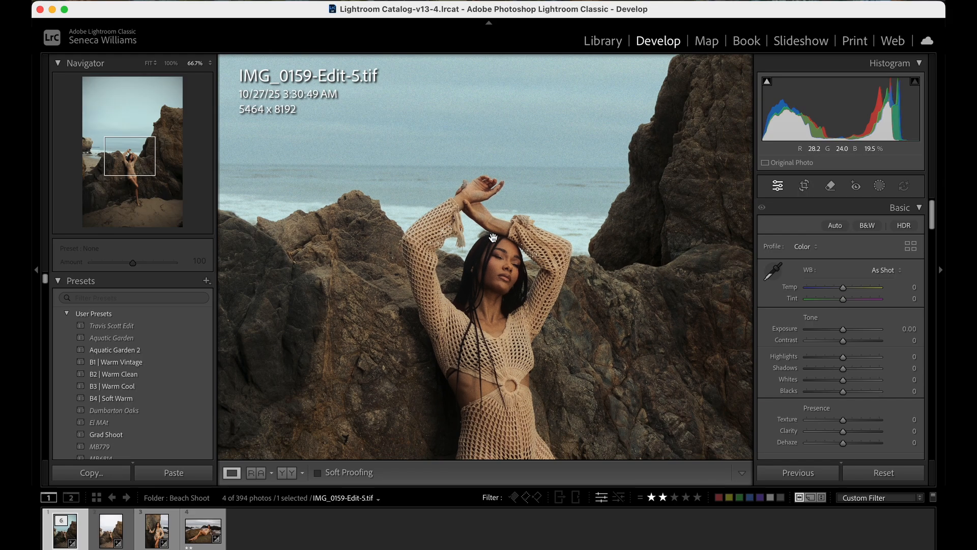
left_click_drag(535, 231, 540, 192)
key("super+minus")
key("super+minus")
key("super+minus")
key("super+minus")
key("super+minus")
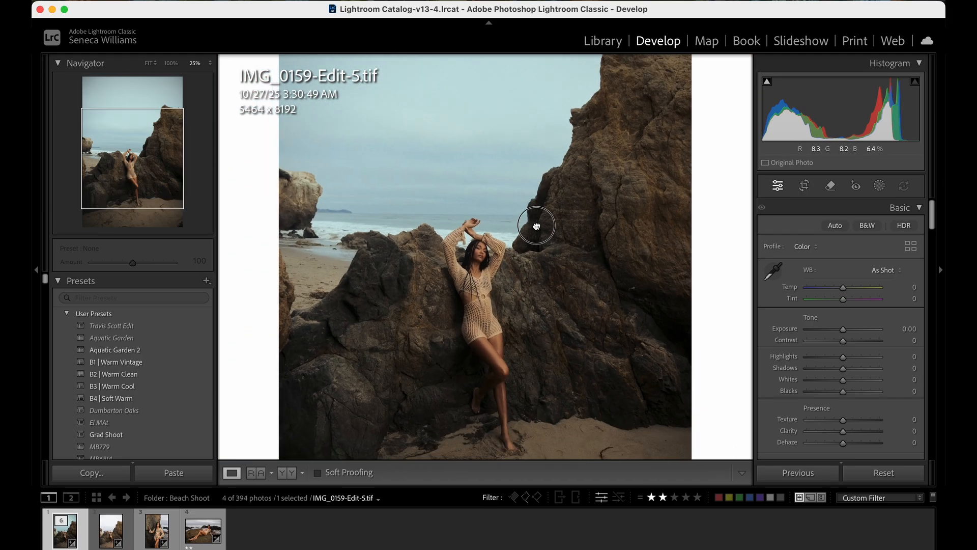
key("super+equal")
key("super+equal")
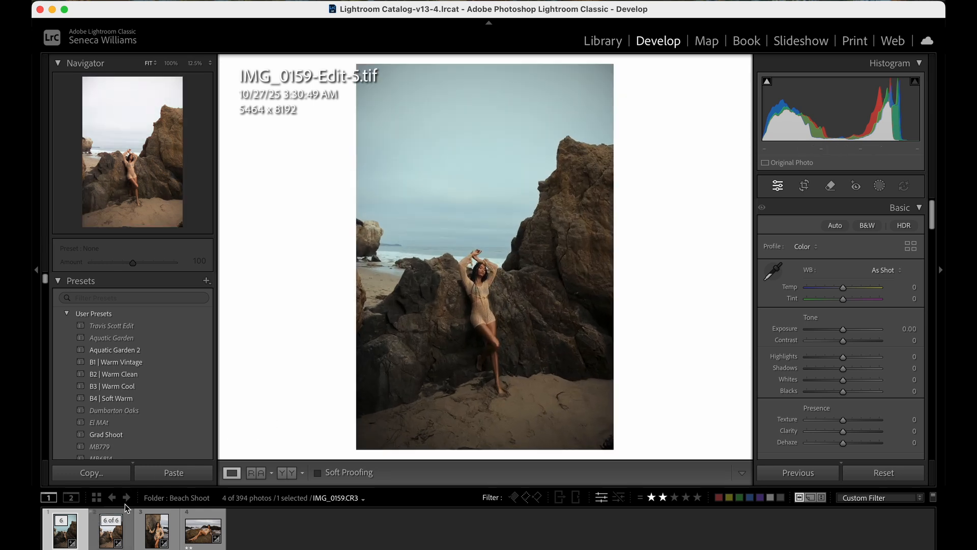
Select only IMG_9924.CR3 among the beach photos and open it for editing in Dehancer Photo
left_click(157, 537)
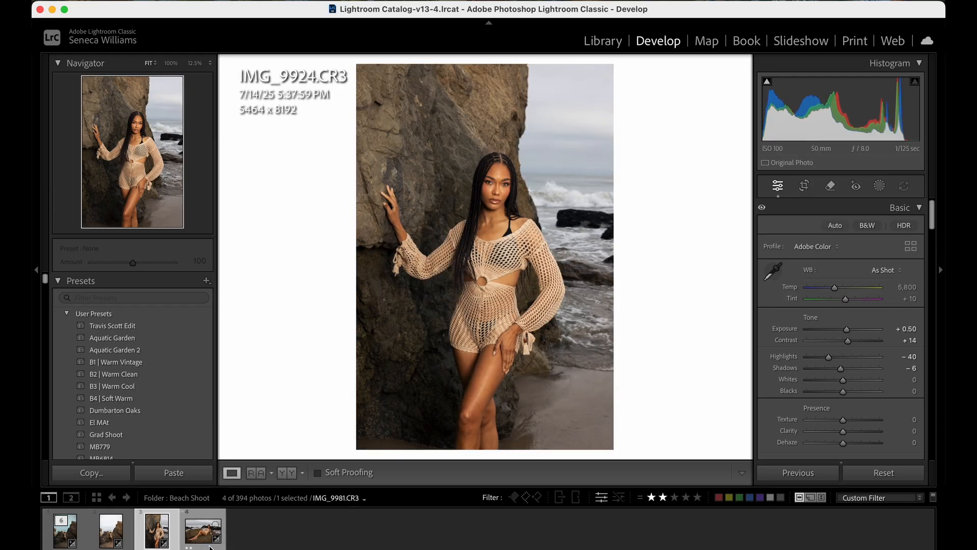
left_click(191, 537)
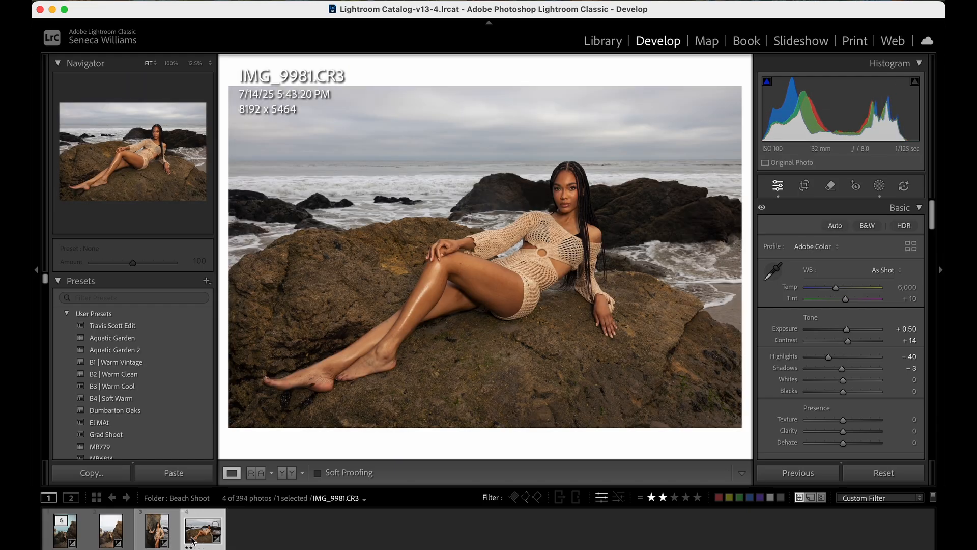
left_click(151, 534)
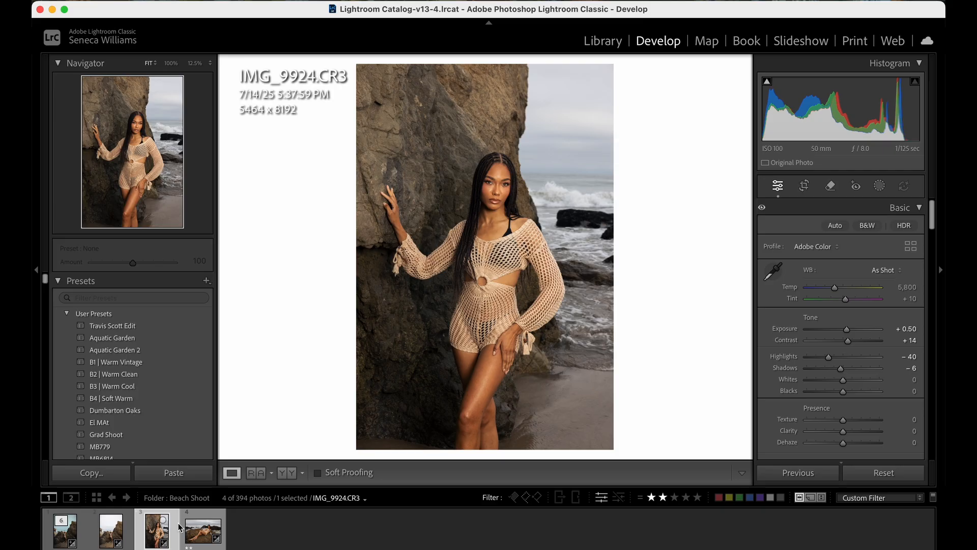
left_click(76, 537, "shift")
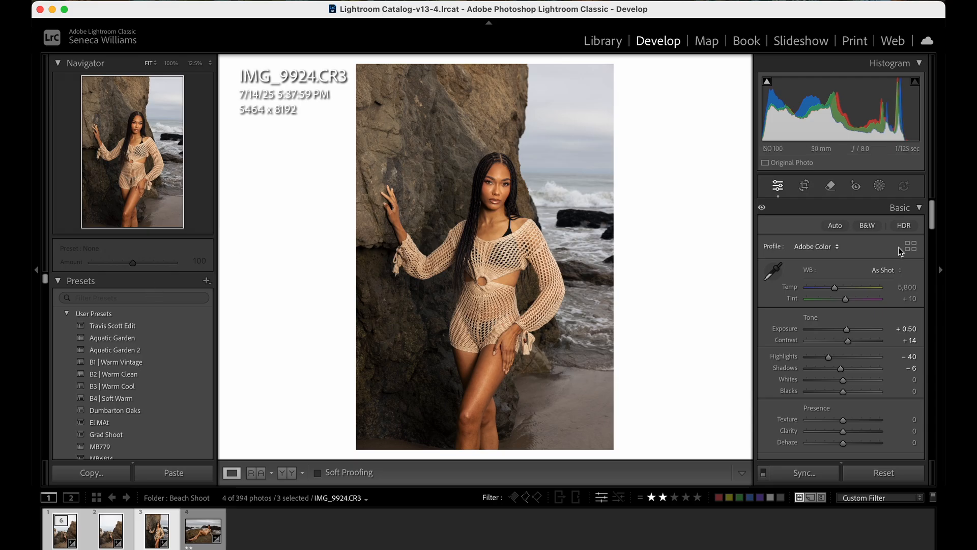
left_click(156, 529)
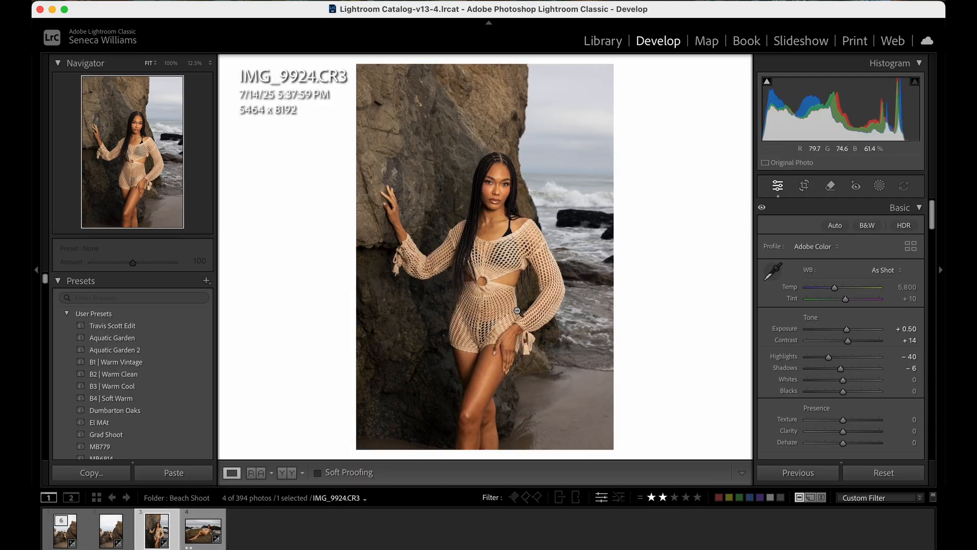
right_click(489, 259)
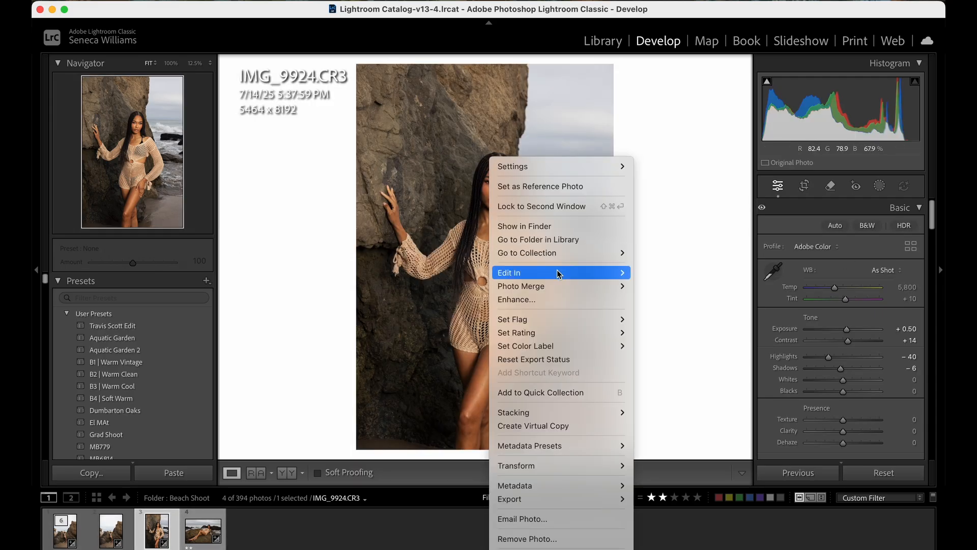
mouse_move(557, 270)
left_click(716, 312)
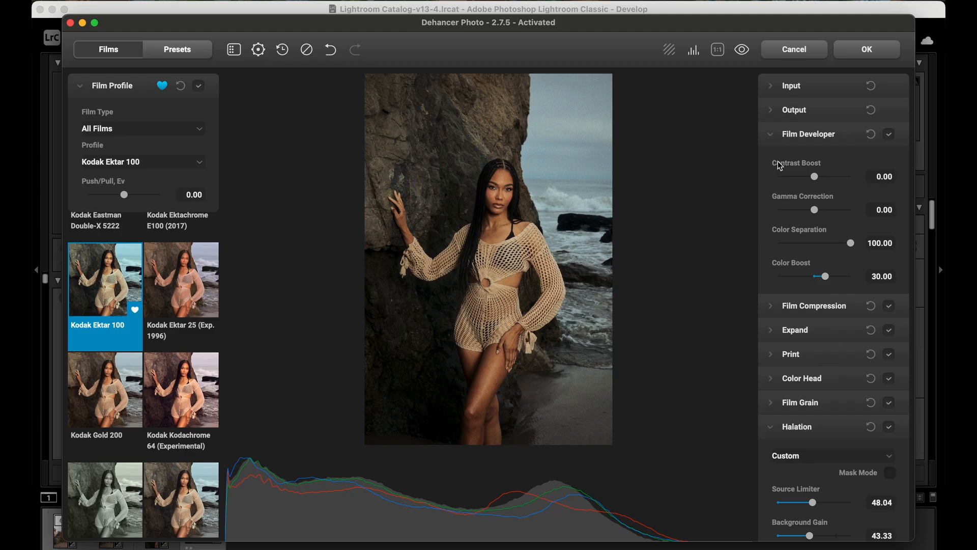
Collapse the Film Developer settings and apply the current Kodak Ektar 100 look to IMG_9924.CR3
left_click(770, 141)
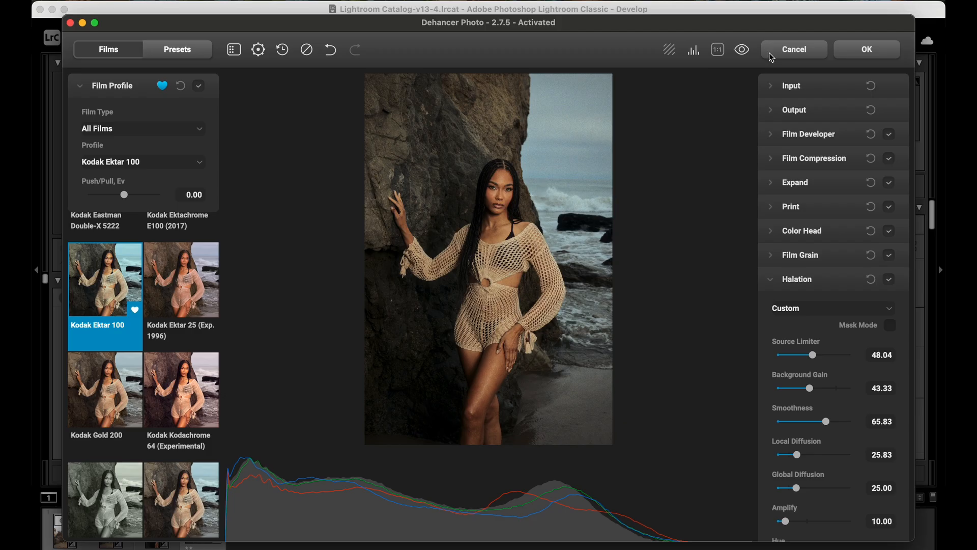
left_click(855, 53)
left_click(853, 49)
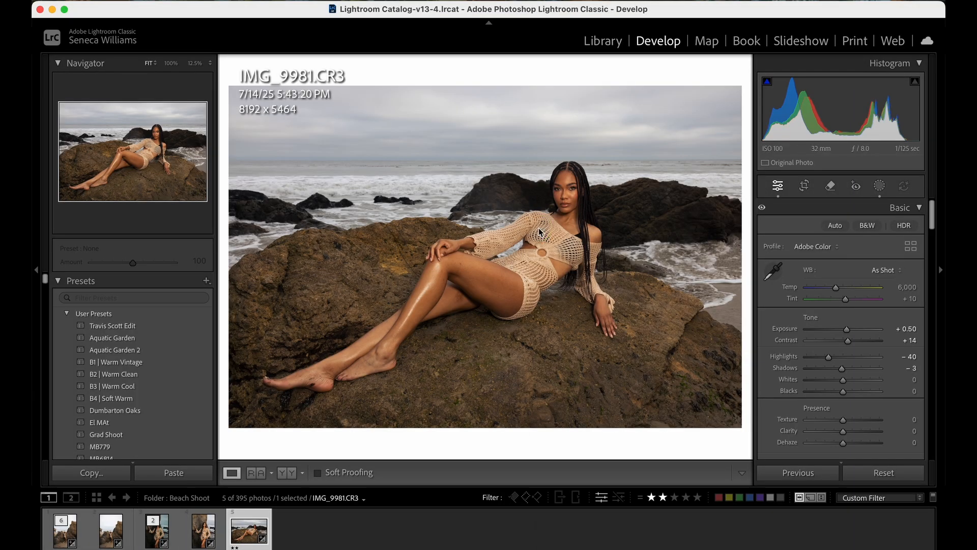
Send the reclining beach photo IMG_9981.CR3 to Dehancer for the same film look
right_click(540, 232)
mouse_move(582, 273)
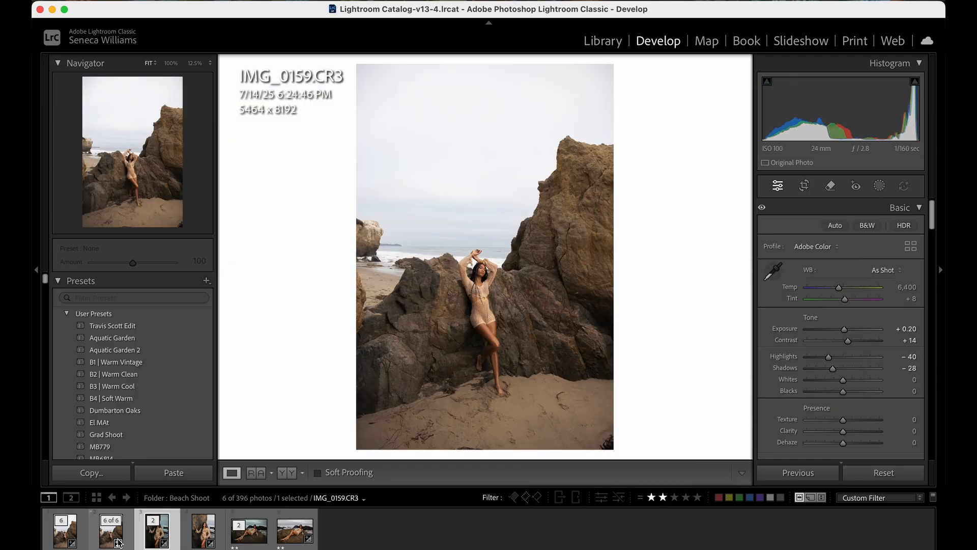
Compare the film-look edits of IMG_9924 and IMG_9981 with their original CR3 photos
key("Right")
key("Right")
key("Left")
key("Right")
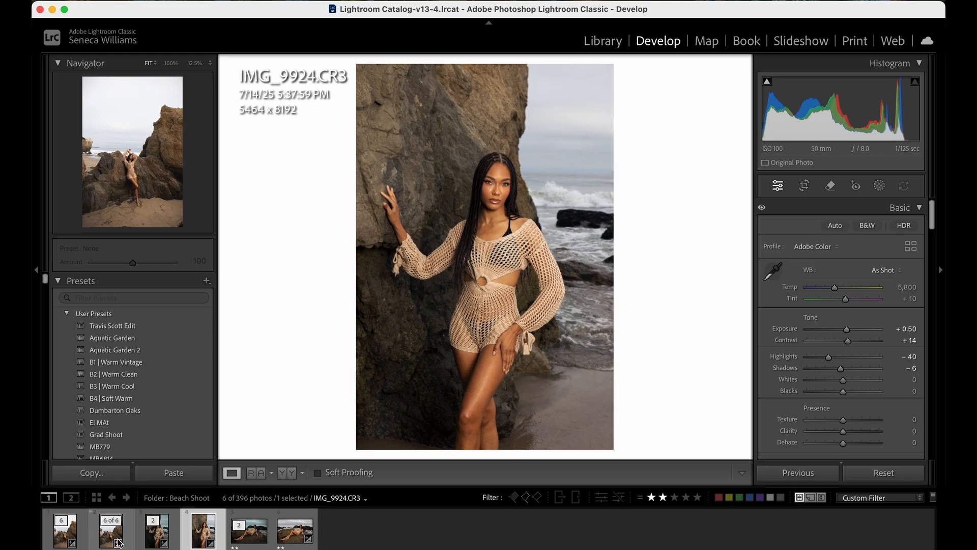
key("Left")
key("Right")
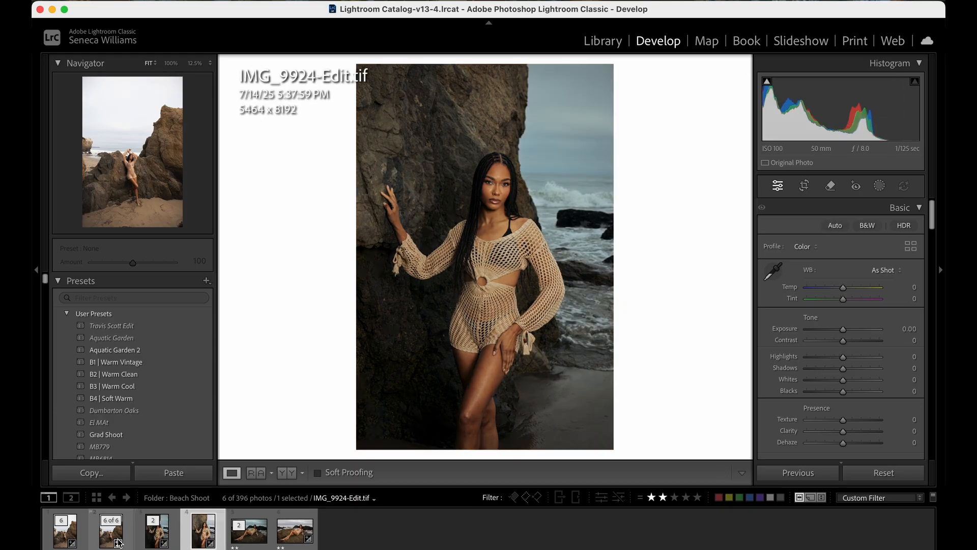
key("Left")
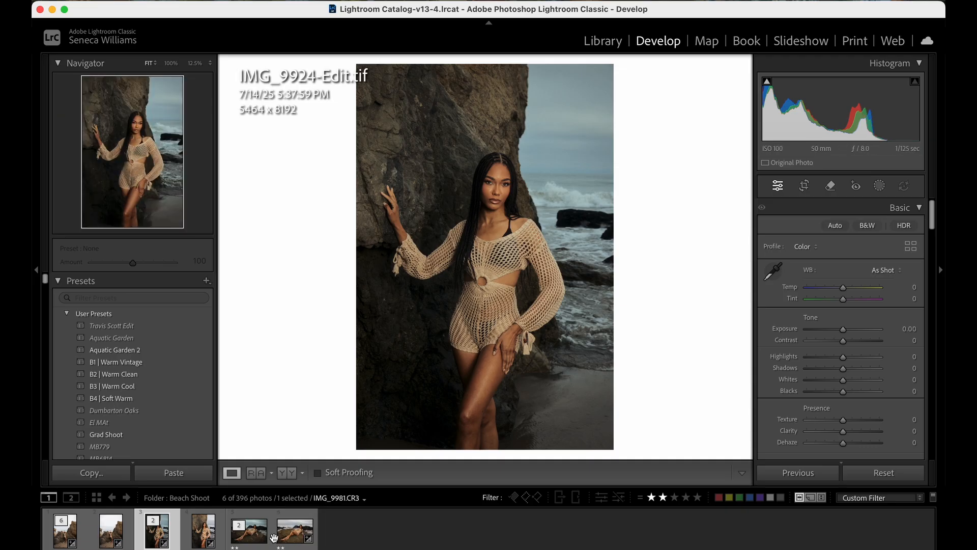
left_click(293, 541)
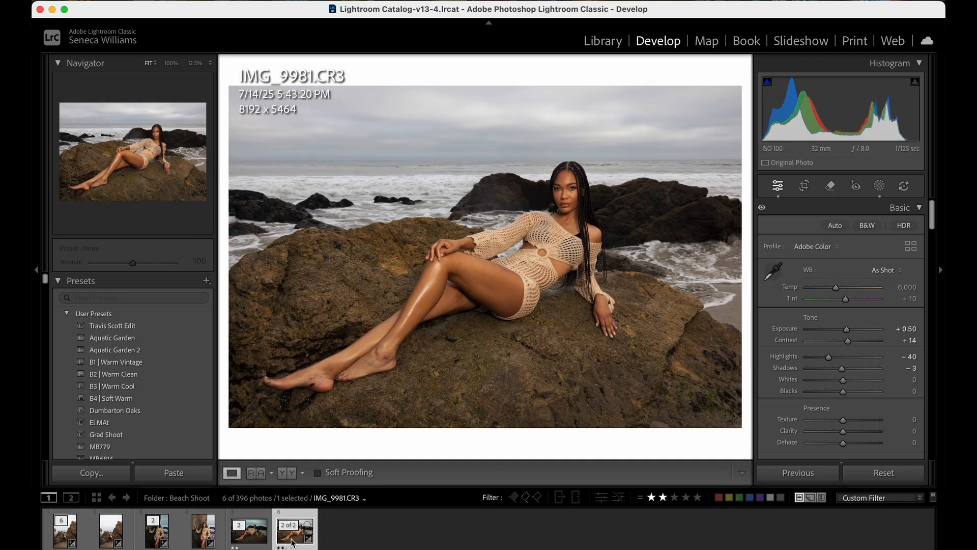
key("Left")
left_click(293, 541)
key("Left")
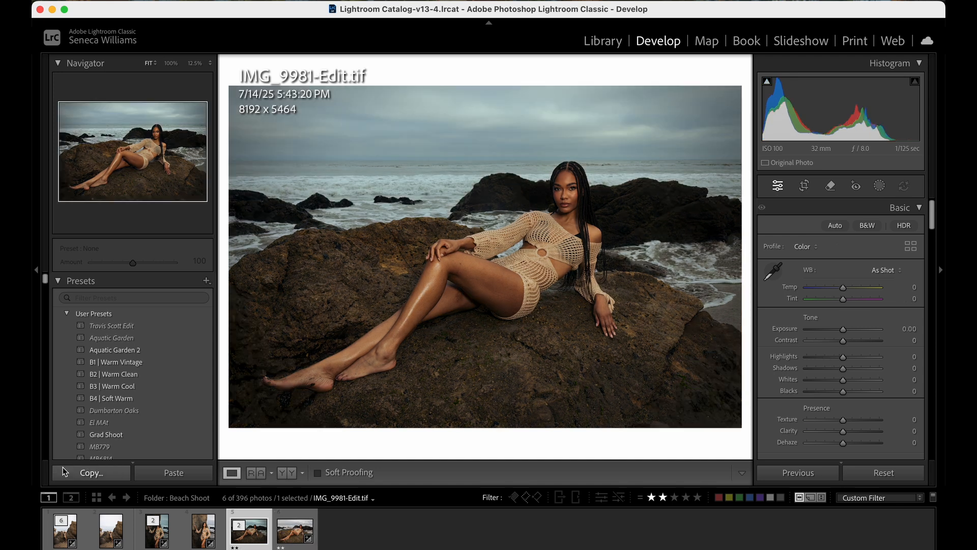